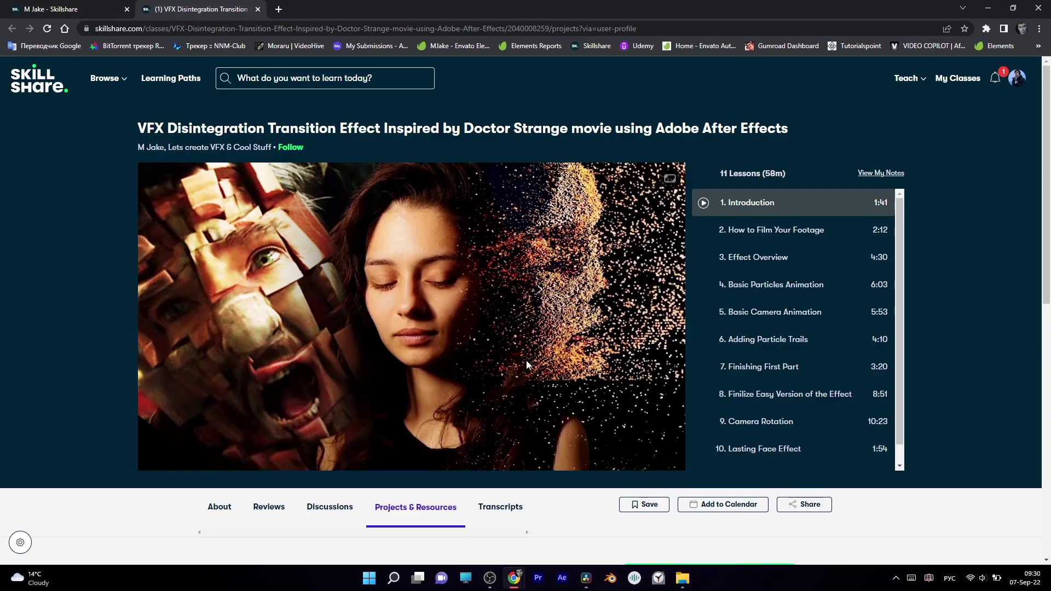
Step: Play the class preview, then scroll down the instructor's Skillshare profile page
{"action": "left_click", "coordinate": [527, 360]}
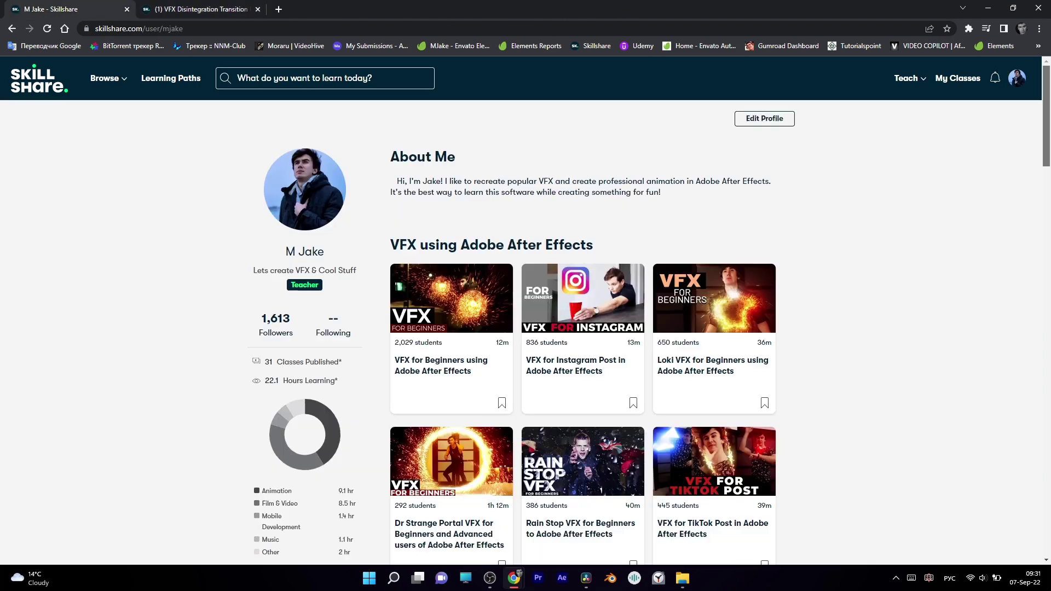
{"action": "scroll", "coordinate": [525, 328], "scroll_direction": "down", "scroll_amount": 1}
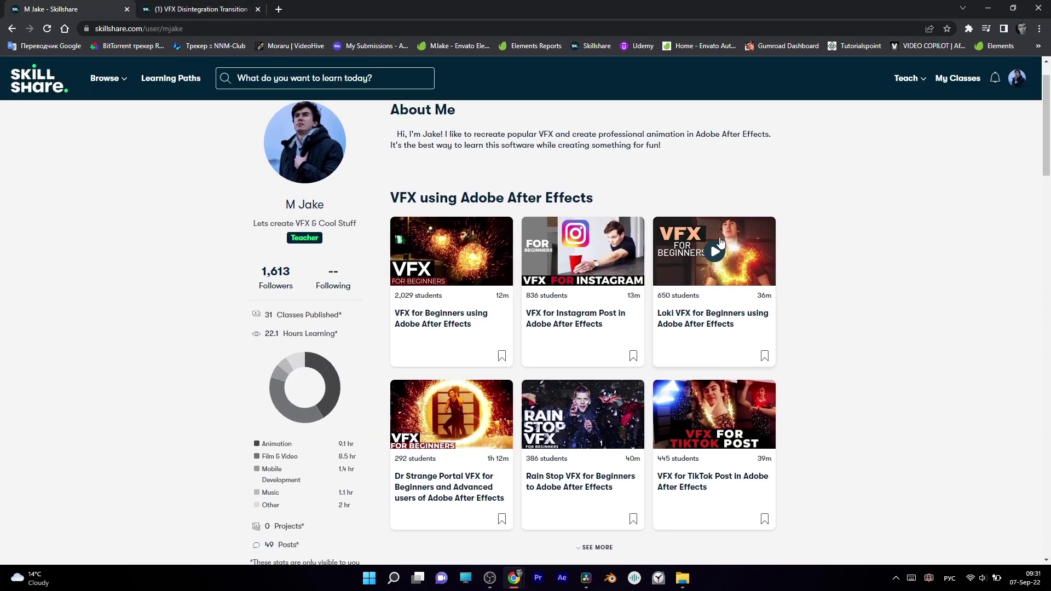
{"action": "scroll", "coordinate": [673, 418], "scroll_direction": "down", "scroll_amount": 5}
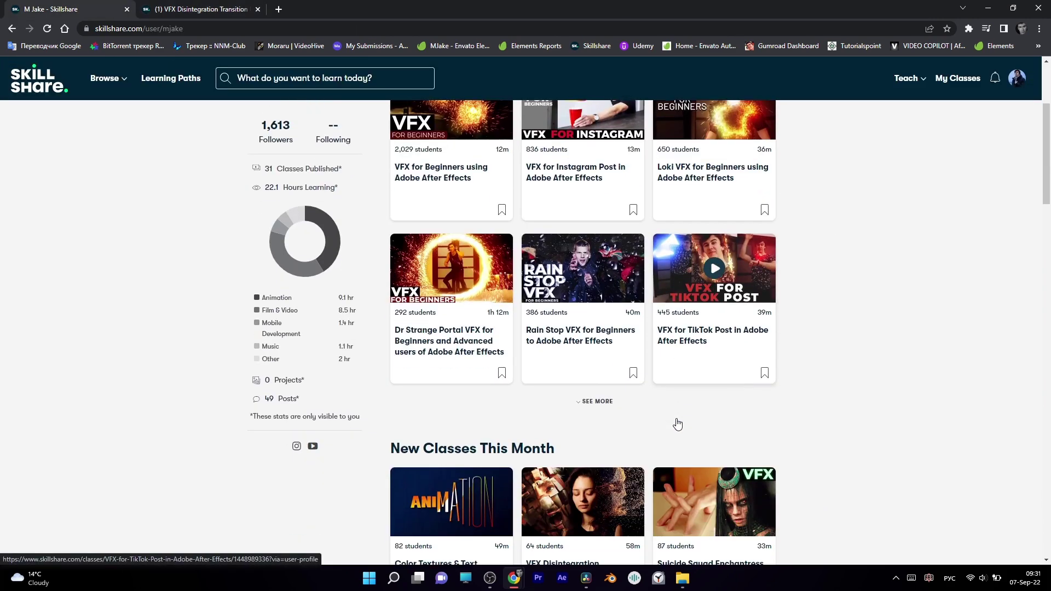
{"action": "scroll", "coordinate": [697, 434], "scroll_direction": "down", "scroll_amount": 3}
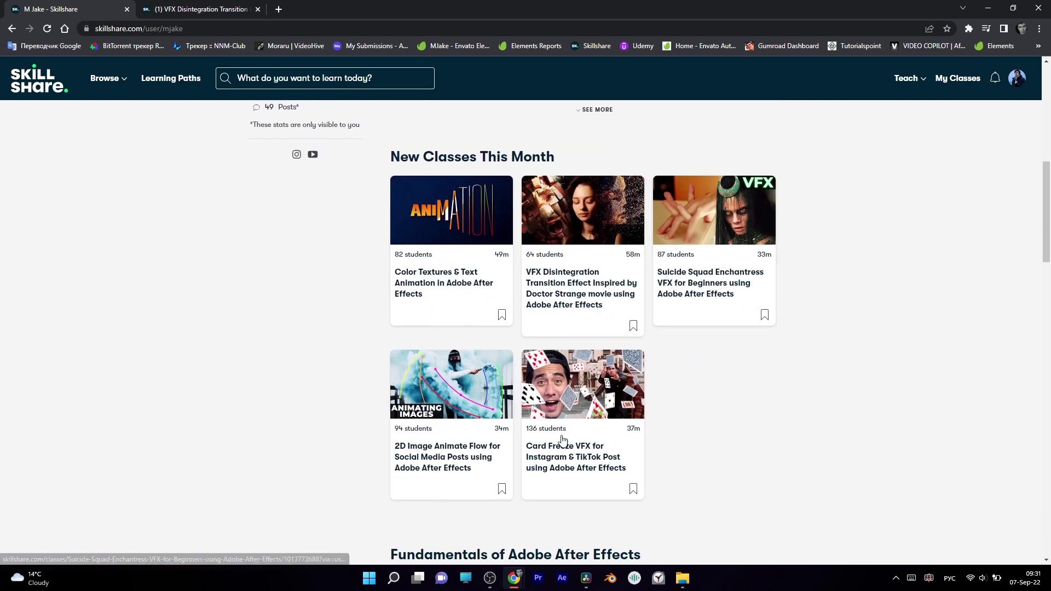
{"action": "scroll", "coordinate": [742, 407], "scroll_direction": "down", "scroll_amount": 5}
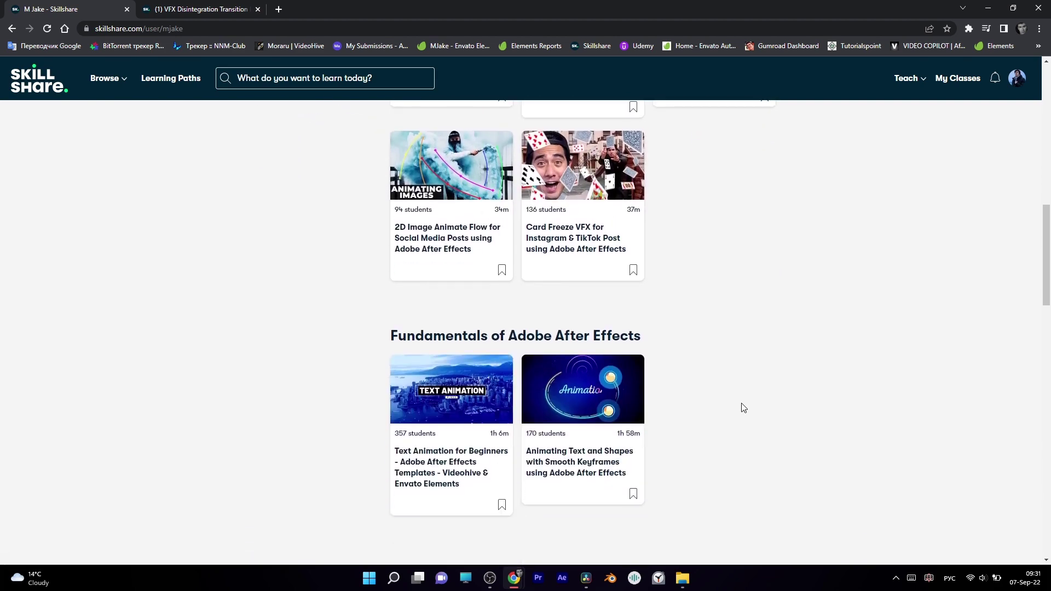
Step: Open the VFX for Beginners class and skip its intro video ahead to about 0:57
{"action": "left_click", "coordinate": [457, 446]}
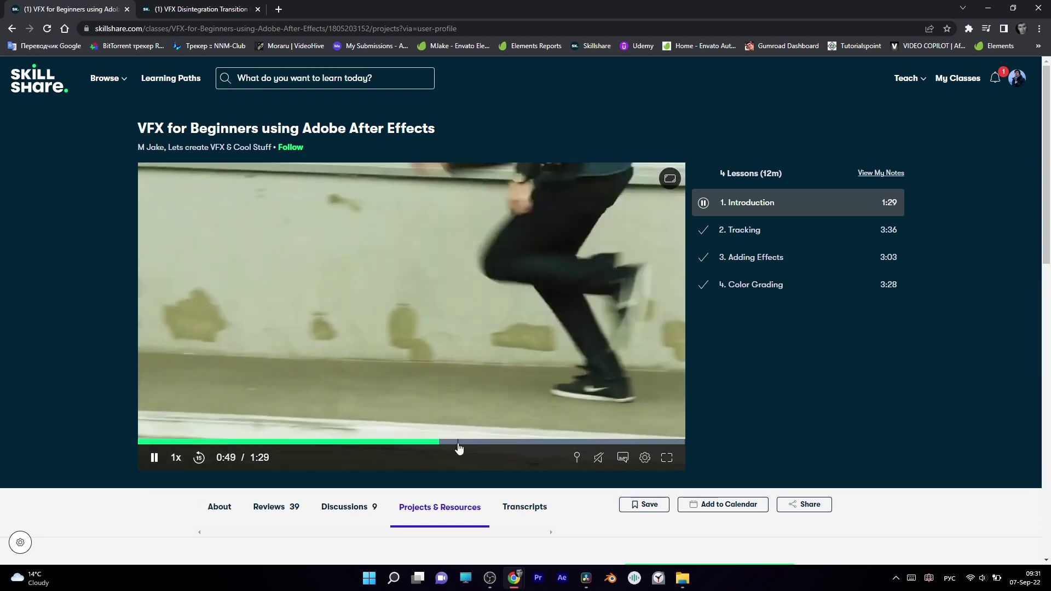
{"action": "left_click", "coordinate": [467, 442]}
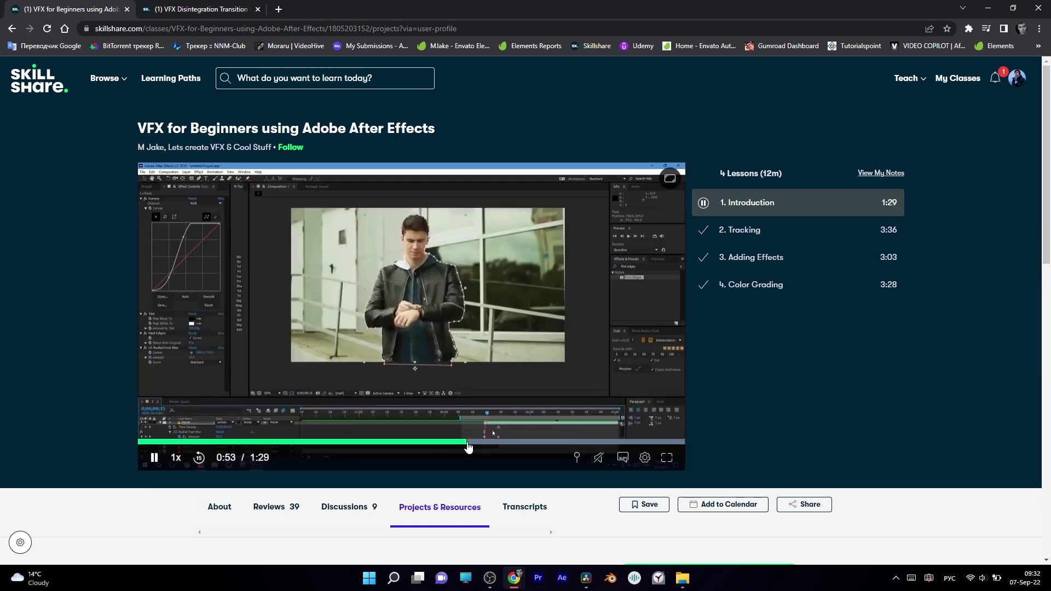
{"action": "left_click", "coordinate": [494, 442]}
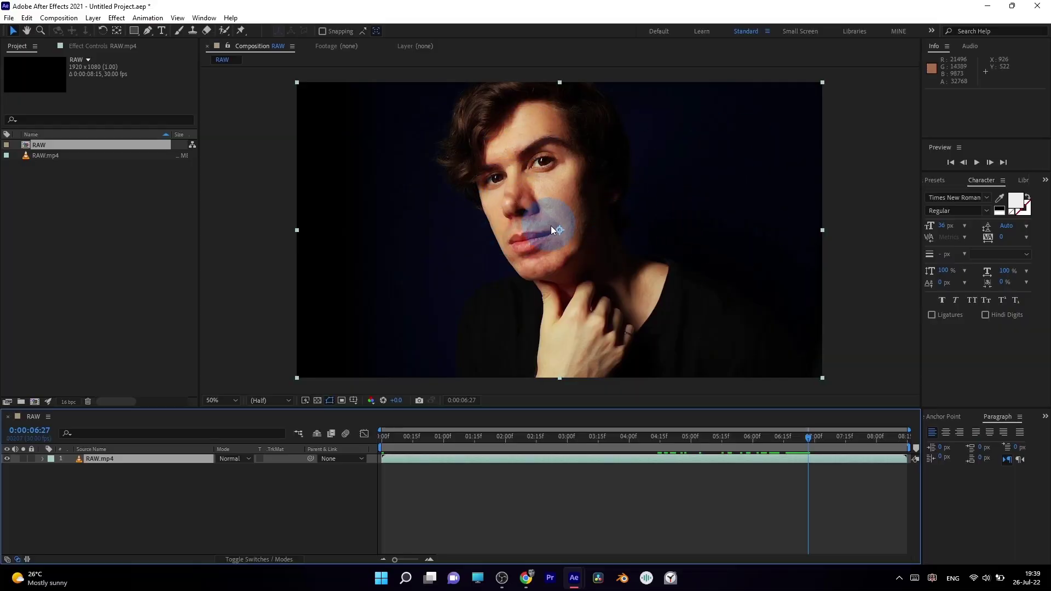
Step: Move the playhead to a frame showing the woman's face and open the Z Position Source choices
{"action": "left_click", "coordinate": [470, 437]}
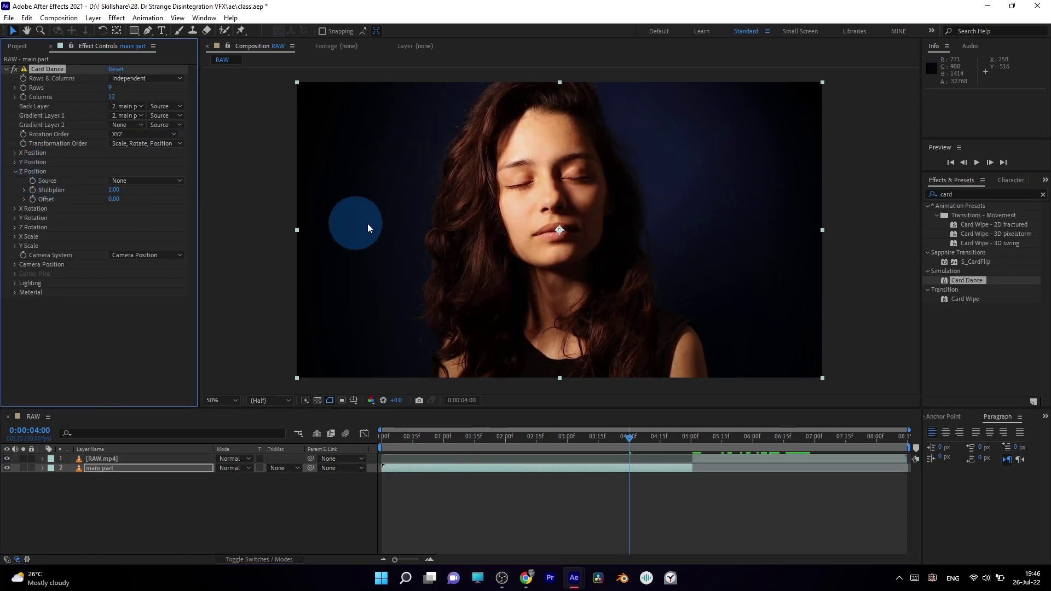
{"action": "left_click", "coordinate": [131, 181]}
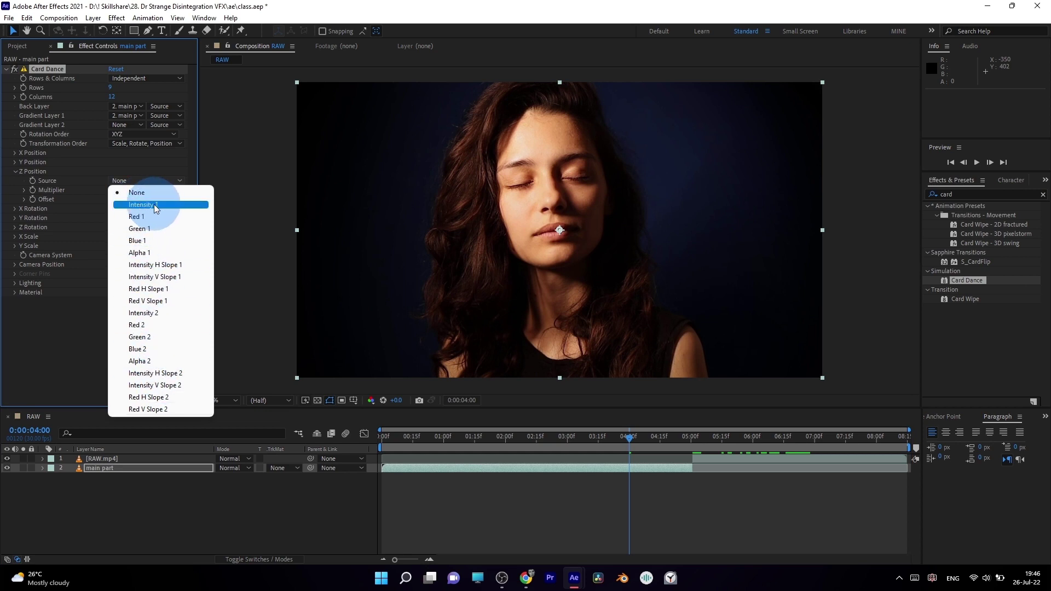
Step: Drive card depth by Intensity 1 and set the depth Multiplier to -1.60
{"action": "left_click", "coordinate": [176, 206]}
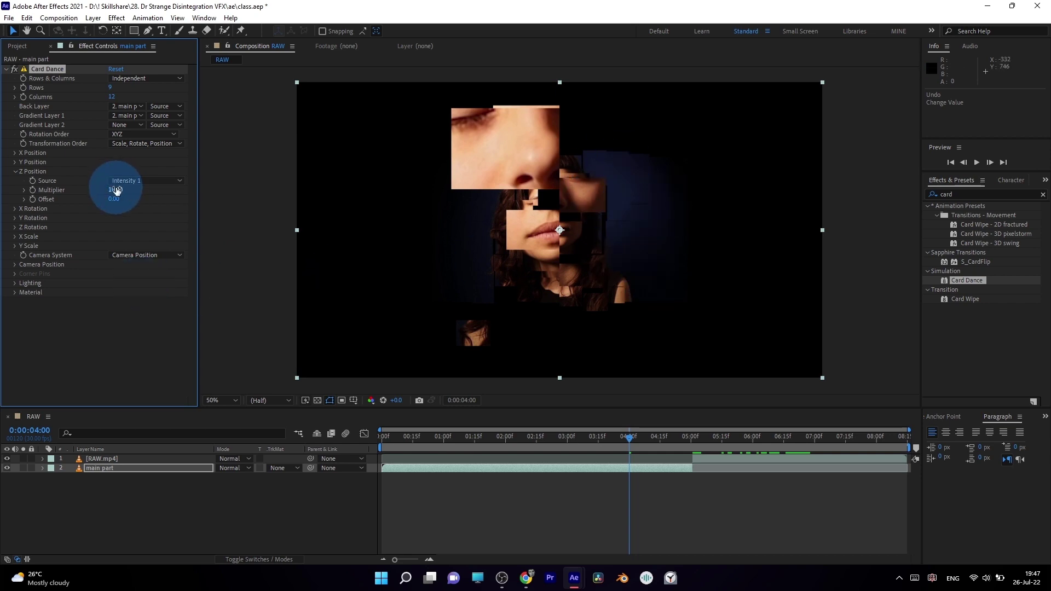
{"action": "left_click_drag", "start_coordinate": [116, 189], "coordinate": [79, 192]}
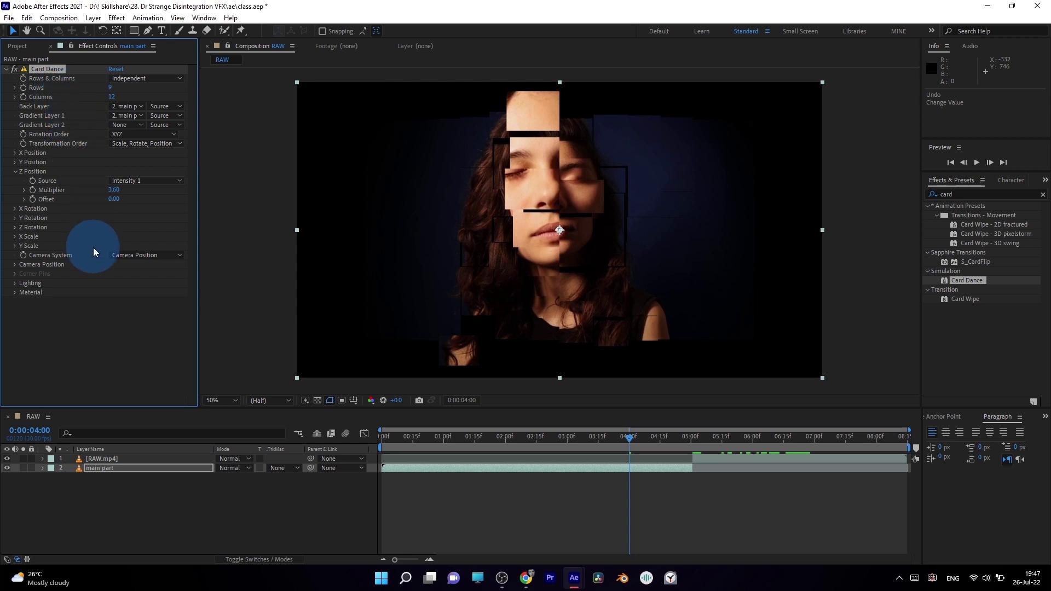
{"action": "left_click_drag", "start_coordinate": [93, 252], "coordinate": [37, 94]}
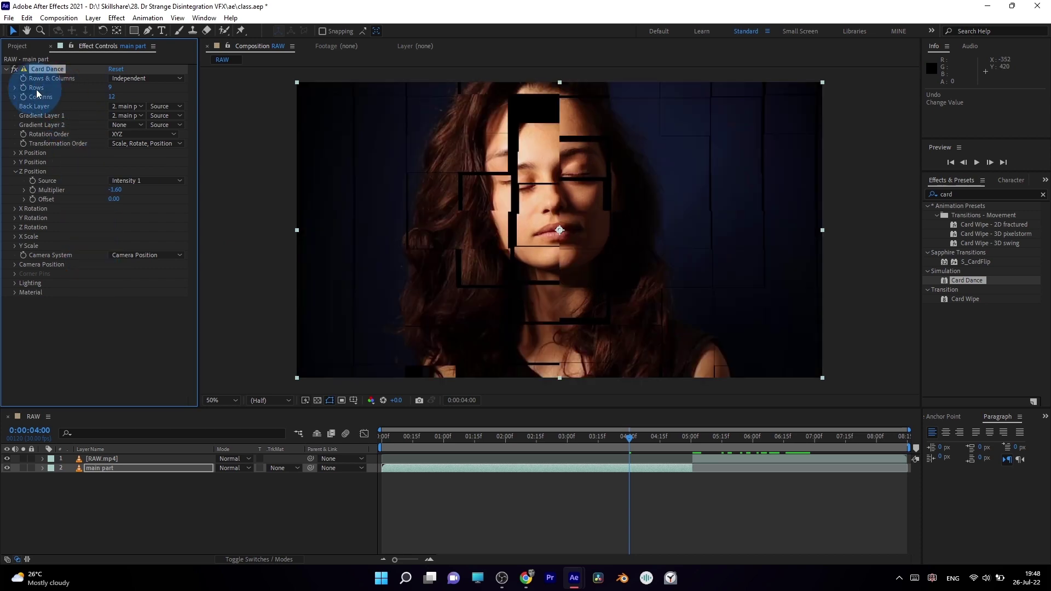
Step: Set the Card Dance grid to 215 rows and 300 columns
{"action": "left_click", "coordinate": [112, 88]}
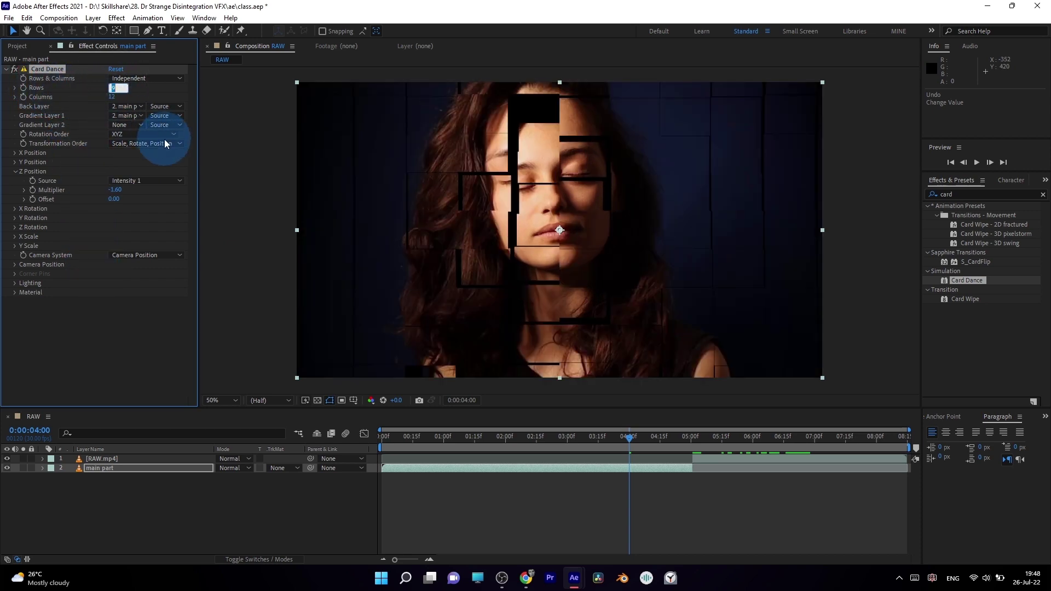
{"action": "type", "text": "215"}
{"action": "left_click", "coordinate": [602, 100]}
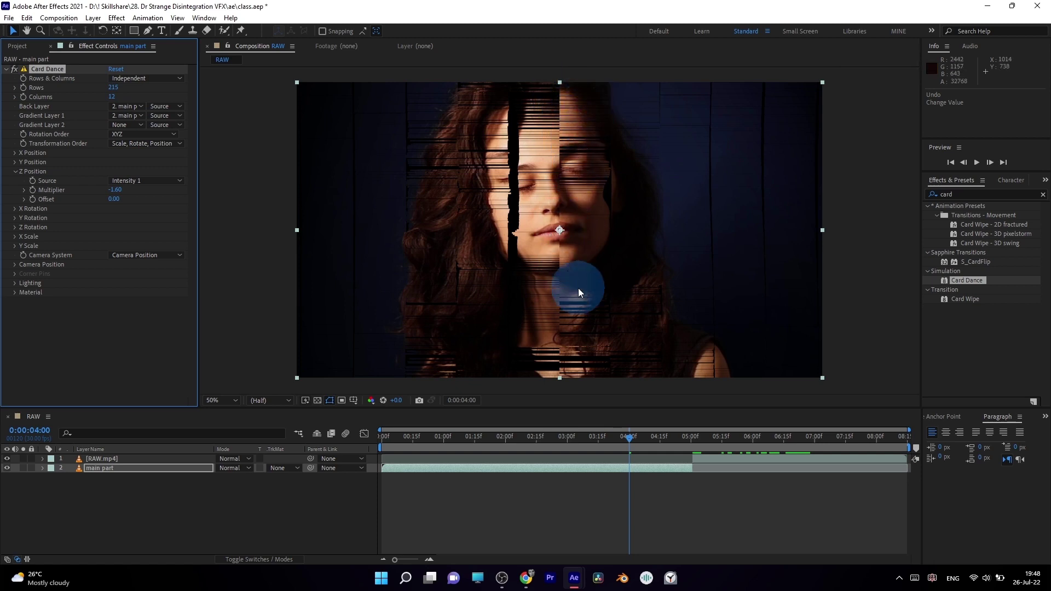
{"action": "left_click", "coordinate": [112, 96]}
{"action": "type", "text": "300"}
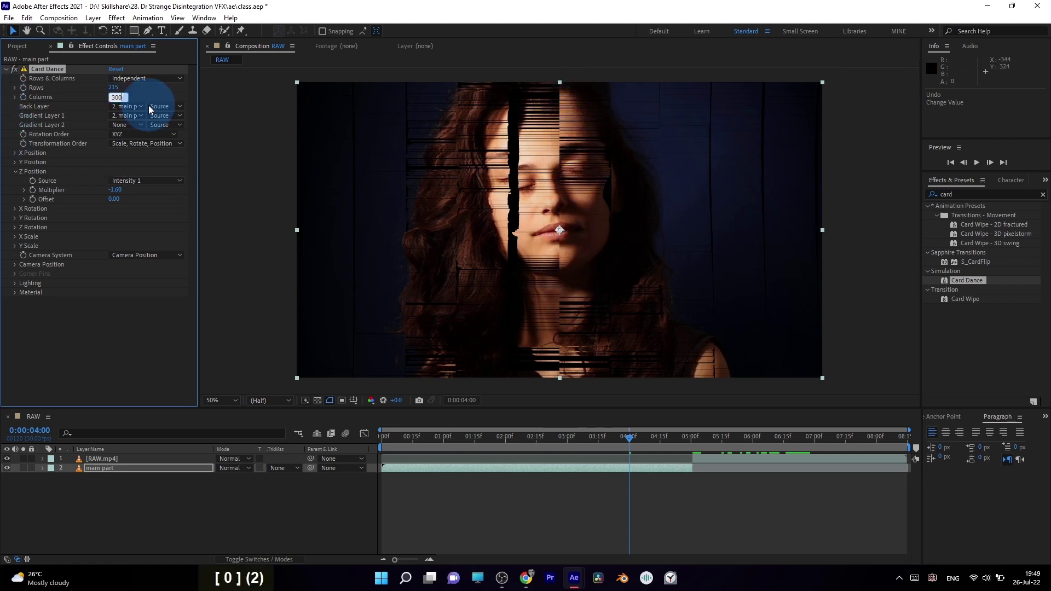
{"action": "left_click", "coordinate": [551, 149]}
Step: Raise the depth Multiplier to 5.50 and reshape the Offset keyframes' speed curve near 0:00:05:00
{"action": "scroll", "coordinate": [626, 156], "scroll_direction": "up", "scroll_amount": 2}
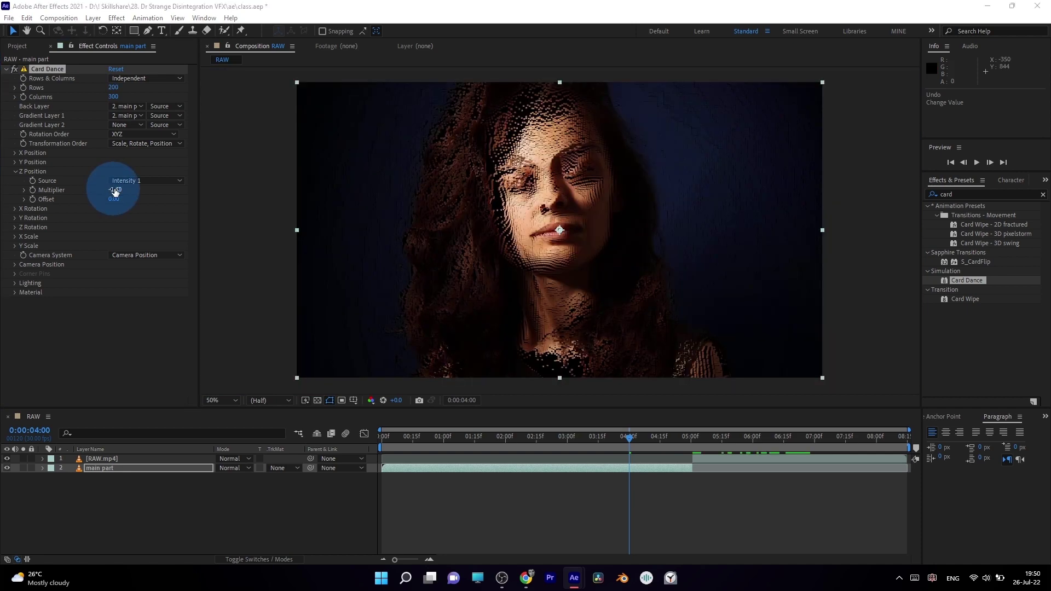
{"action": "left_click_drag", "start_coordinate": [117, 188], "coordinate": [163, 193]}
{"action": "left_click", "coordinate": [114, 192]}
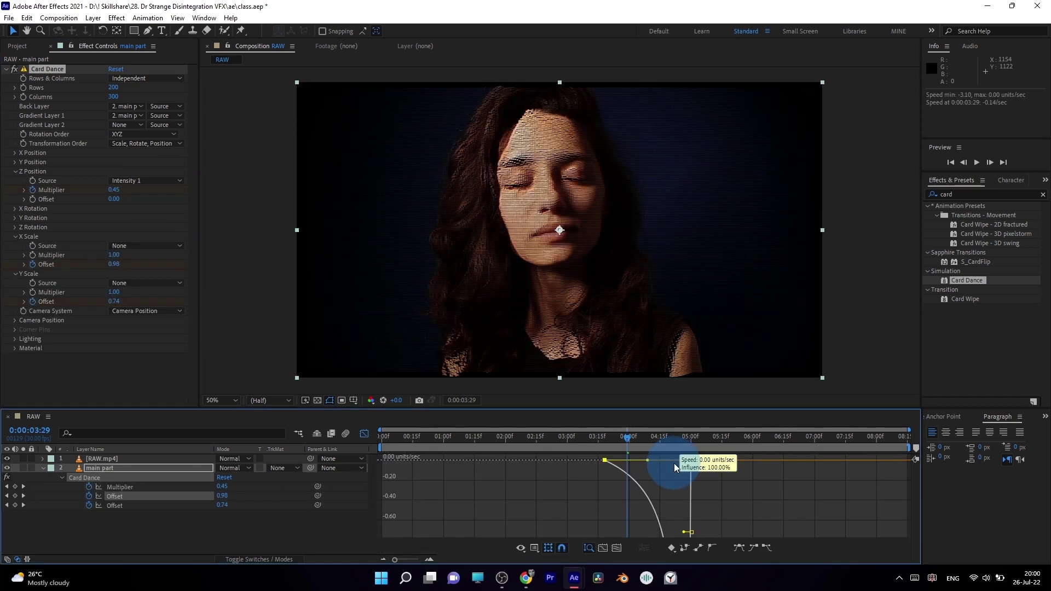
{"action": "left_click_drag", "start_coordinate": [675, 463], "coordinate": [658, 494]}
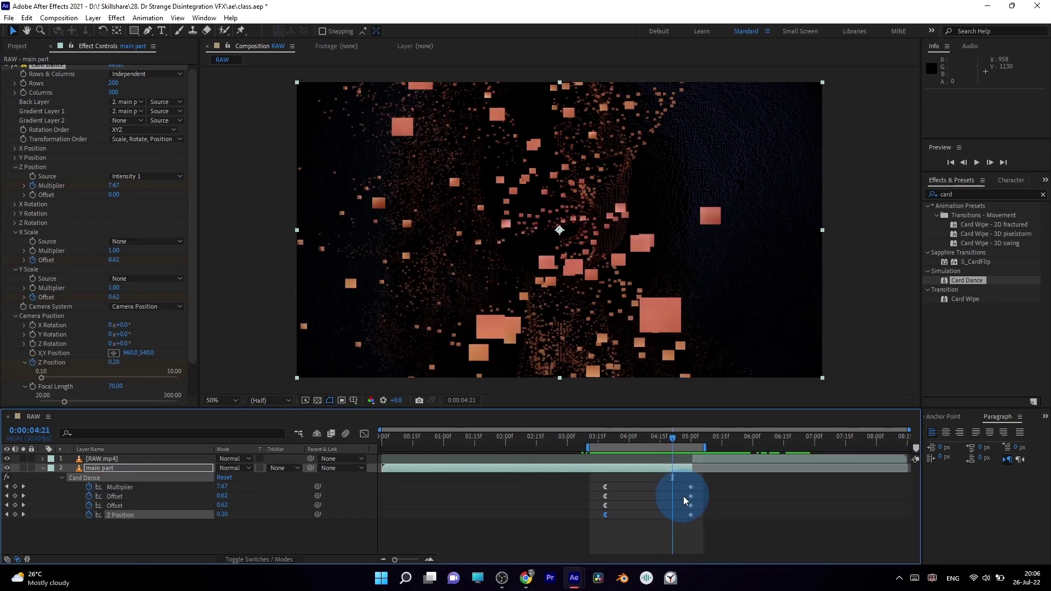
{"action": "left_click_drag", "start_coordinate": [684, 500], "coordinate": [672, 484]}
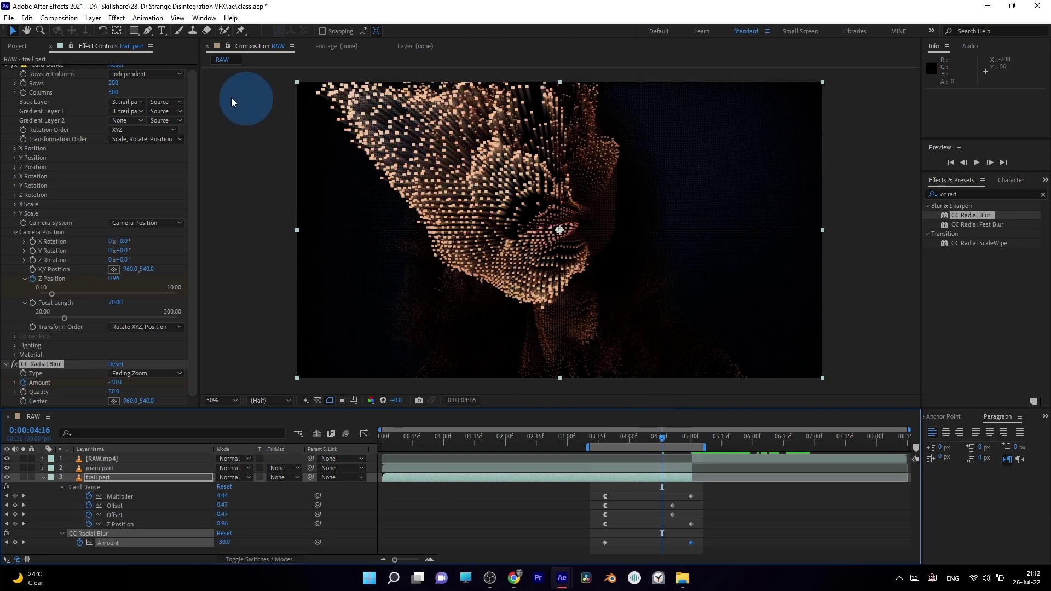
Step: Move the trail part's CC Radial Blur Amount keyframe earlier to 0:00:04:19
{"action": "scroll", "coordinate": [444, 150], "scroll_direction": "up", "scroll_amount": 3}
{"action": "scroll", "coordinate": [444, 150], "scroll_direction": "down", "scroll_amount": 1}
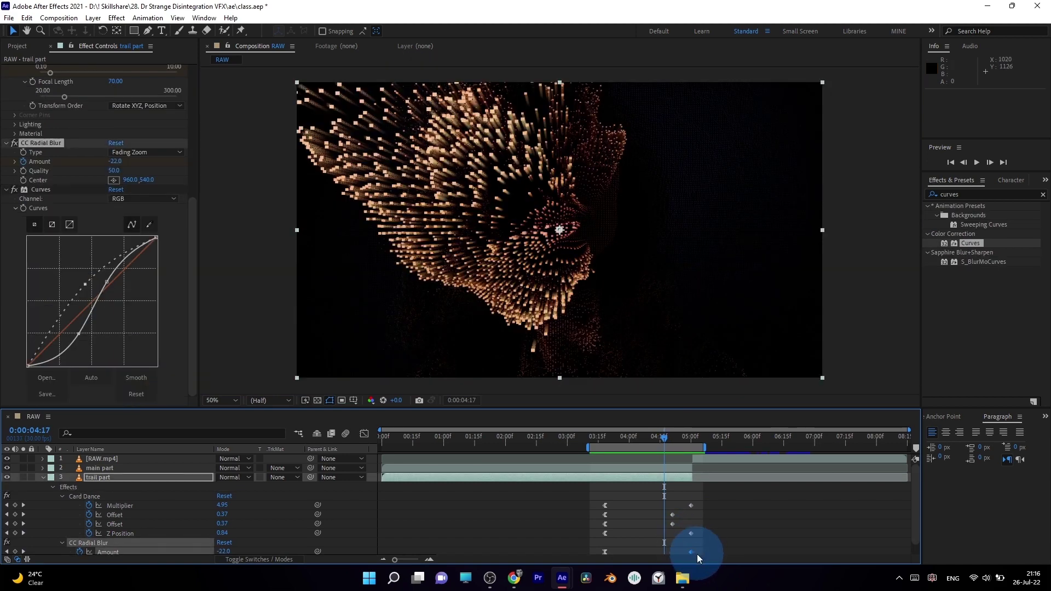
{"action": "scroll", "coordinate": [697, 550], "scroll_direction": "down", "scroll_amount": 1}
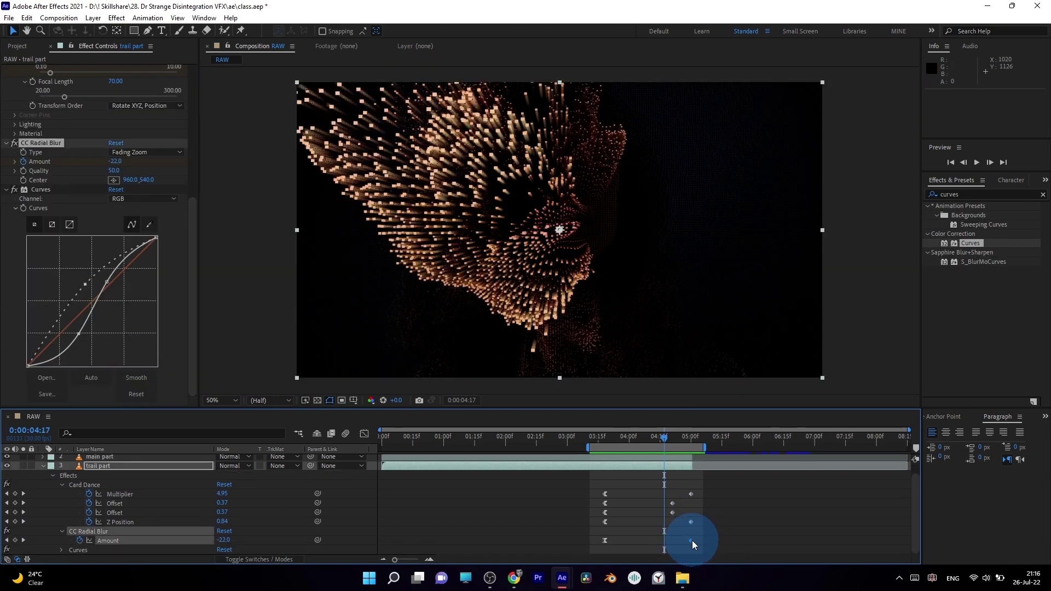
{"action": "left_click_drag", "start_coordinate": [692, 540], "coordinate": [669, 541]}
{"action": "left_click", "coordinate": [491, 181]}
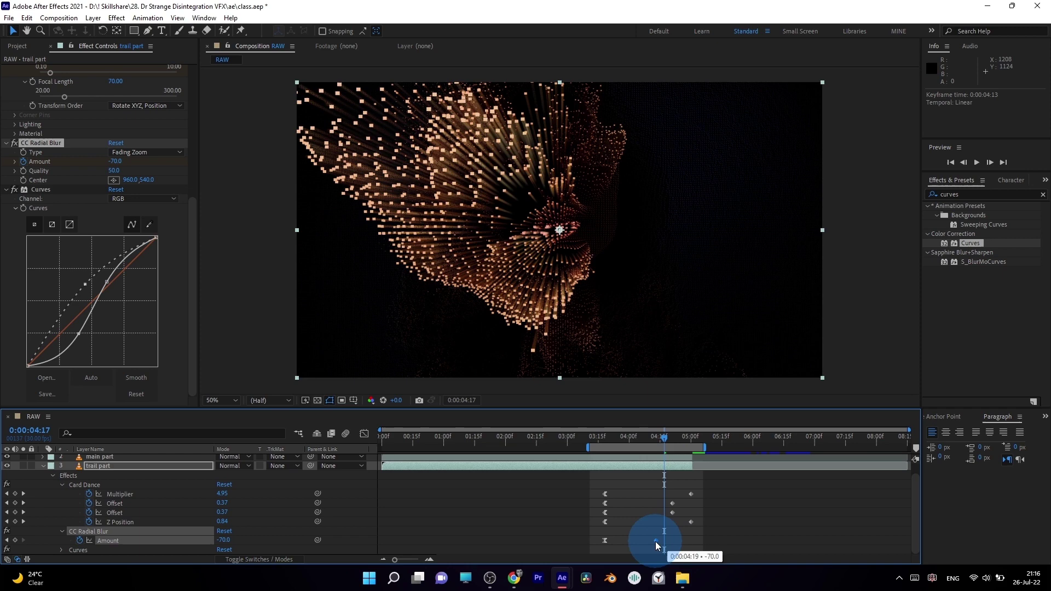
Step: Set the chaos part layer's Card Dance Rows to 600
{"action": "left_click", "coordinate": [658, 540]}
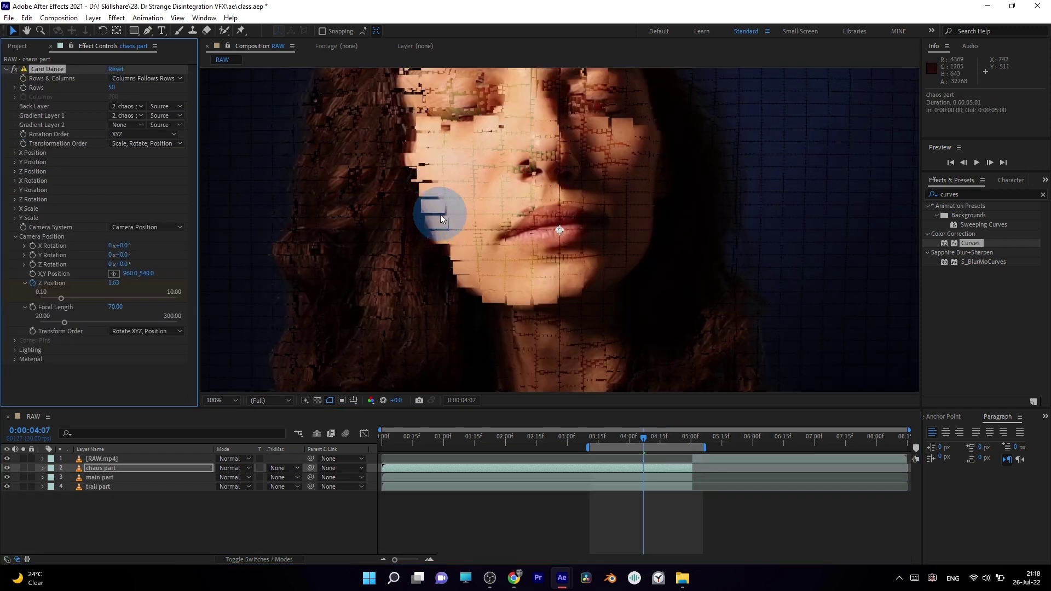
{"action": "scroll", "coordinate": [527, 178], "scroll_direction": "down", "scroll_amount": 2}
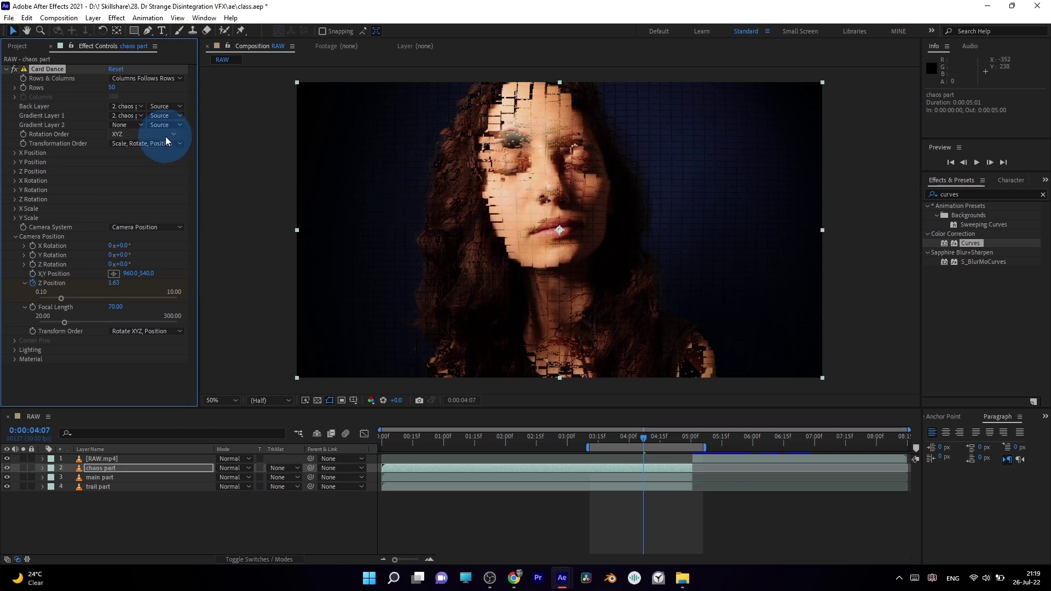
{"action": "left_click", "coordinate": [112, 88]}
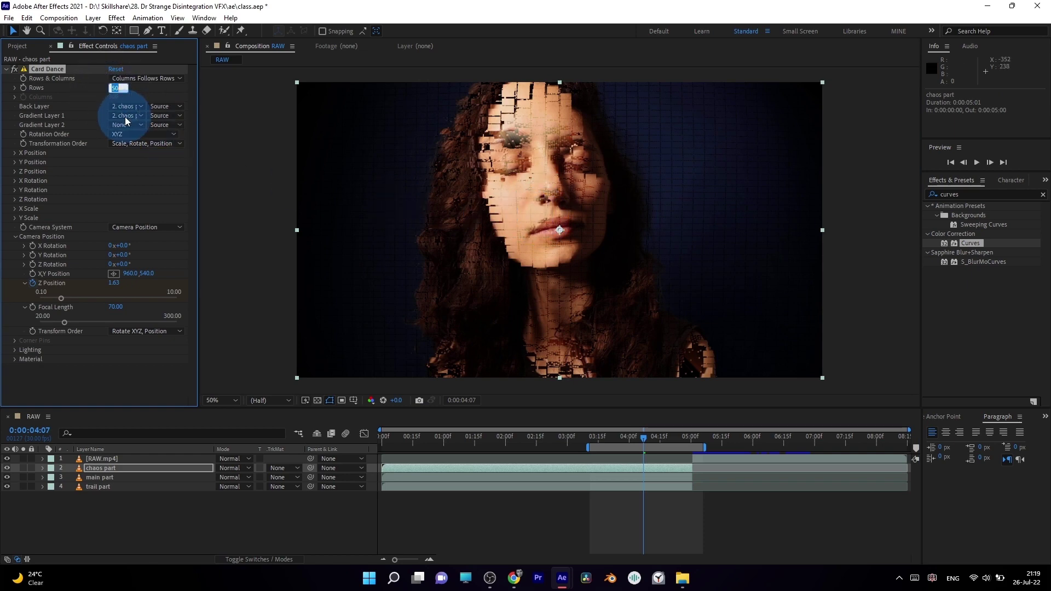
{"action": "type", "text": "600"}
{"action": "key", "text": "Return"}
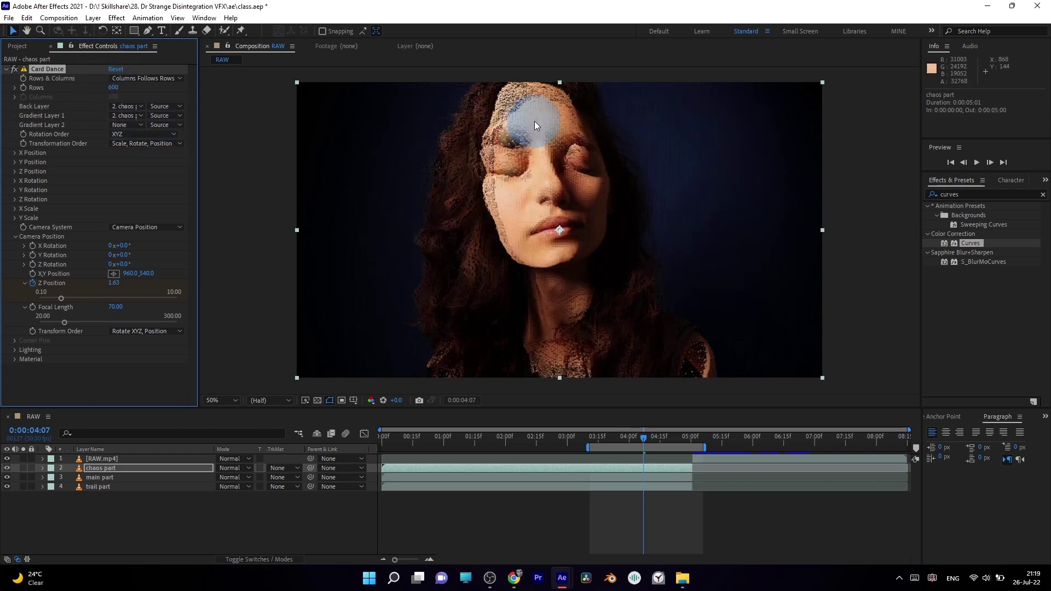
{"action": "scroll", "coordinate": [468, 97], "scroll_direction": "up", "scroll_amount": 2}
Step: Set chaos part's X Position Source to Intensity H Slope 1
{"action": "scroll", "coordinate": [507, 159], "scroll_direction": "down", "scroll_amount": 2}
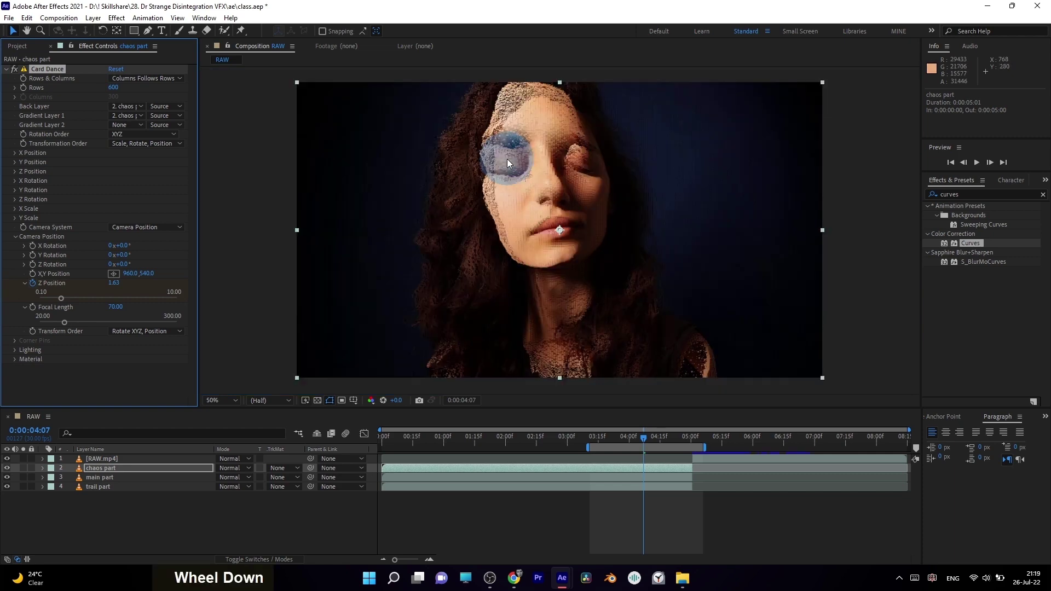
{"action": "left_click", "coordinate": [15, 152]}
{"action": "left_click", "coordinate": [132, 163]}
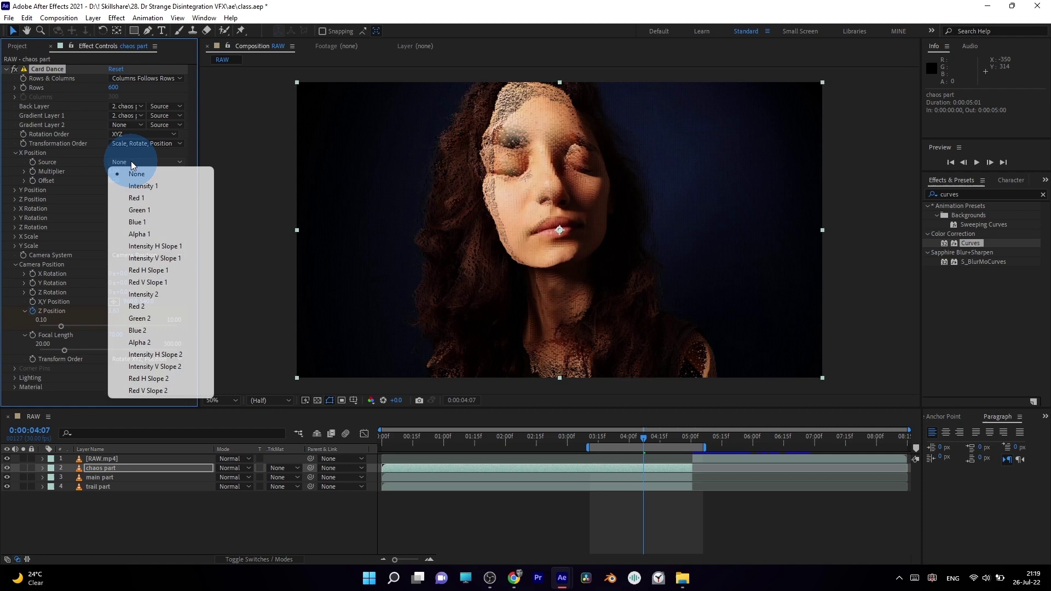
{"action": "left_click", "coordinate": [164, 247]}
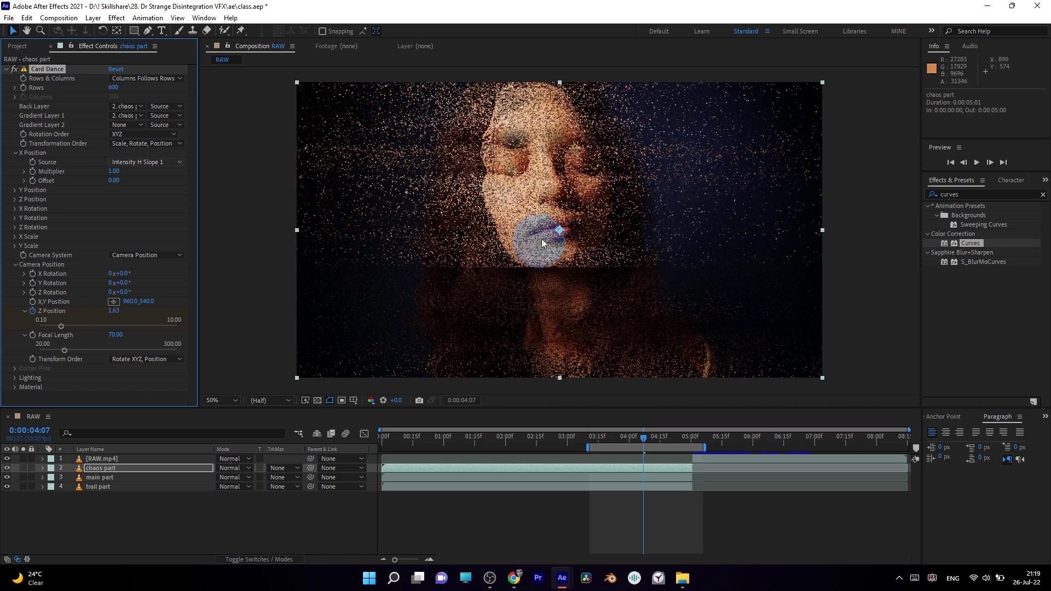
Step: Set chaos part's Y Position Source to Intensity V Slope 1
{"action": "left_click", "coordinate": [14, 191]}
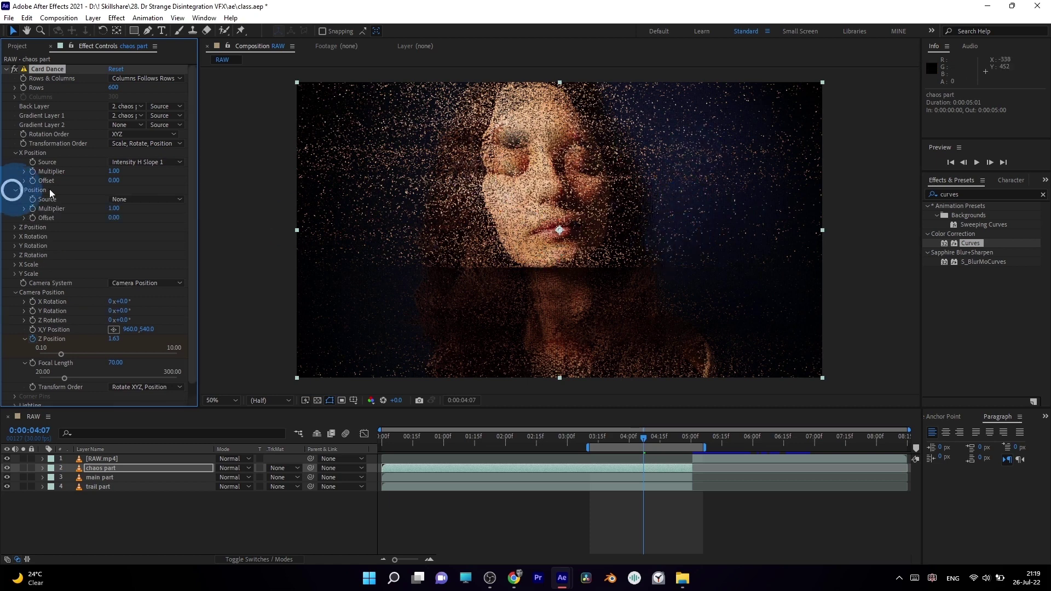
{"action": "left_click", "coordinate": [152, 199]}
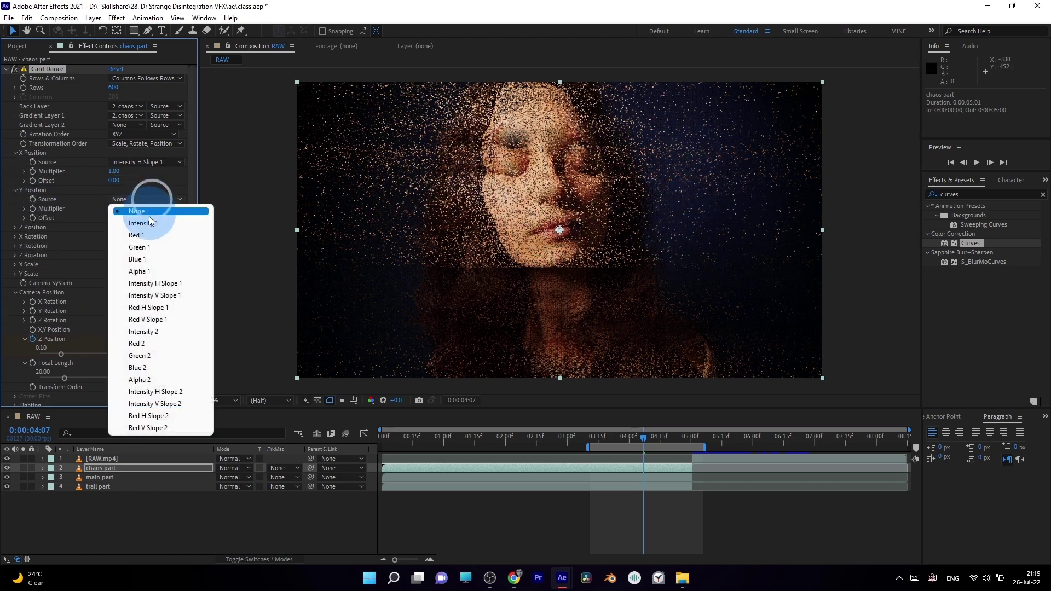
{"action": "left_click", "coordinate": [170, 295]}
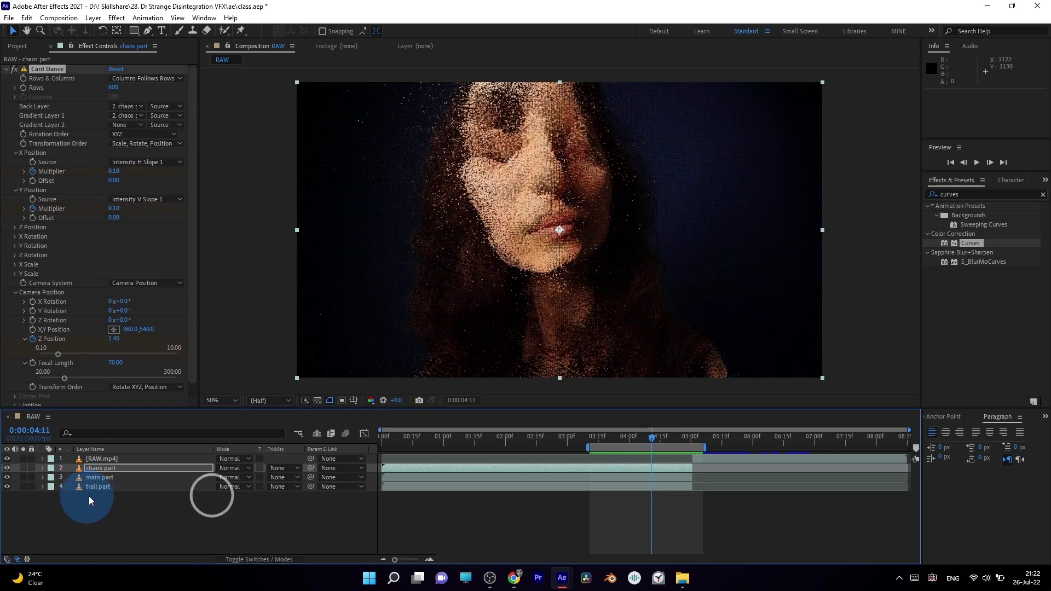
Step: Solo the main part layer, set camera Y Rotation to -90°, and check frames 3:17–3:25
{"action": "left_click", "coordinate": [104, 478]}
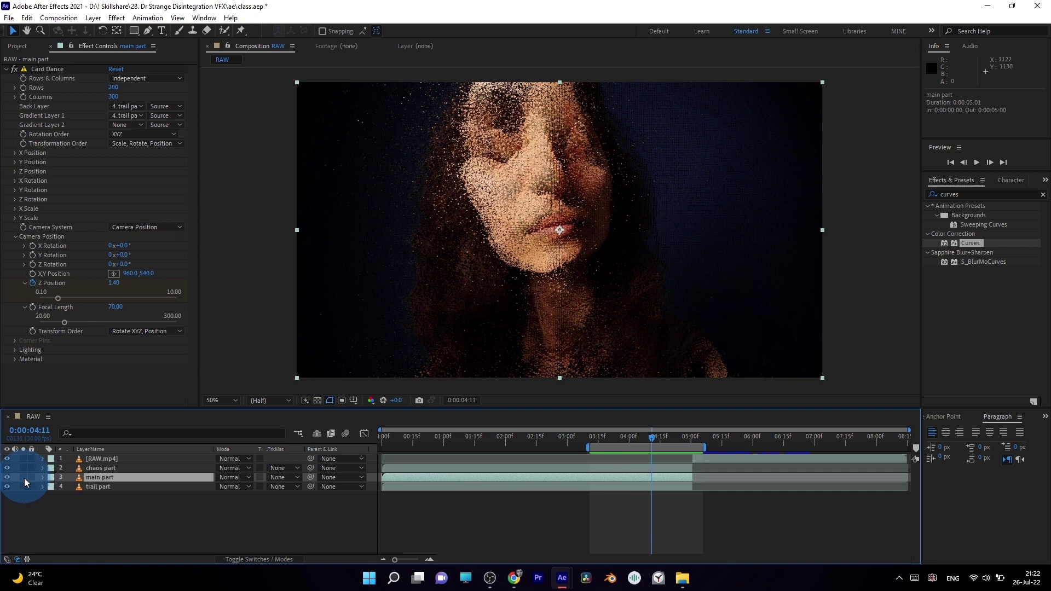
{"action": "left_click", "coordinate": [24, 476]}
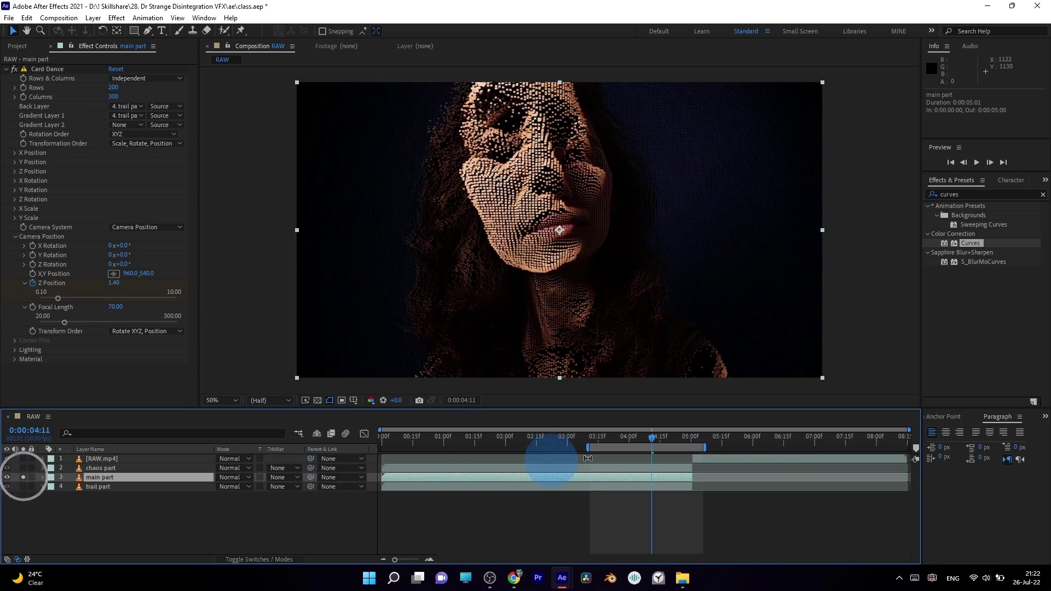
{"action": "left_click_drag", "start_coordinate": [645, 438], "coordinate": [649, 439]}
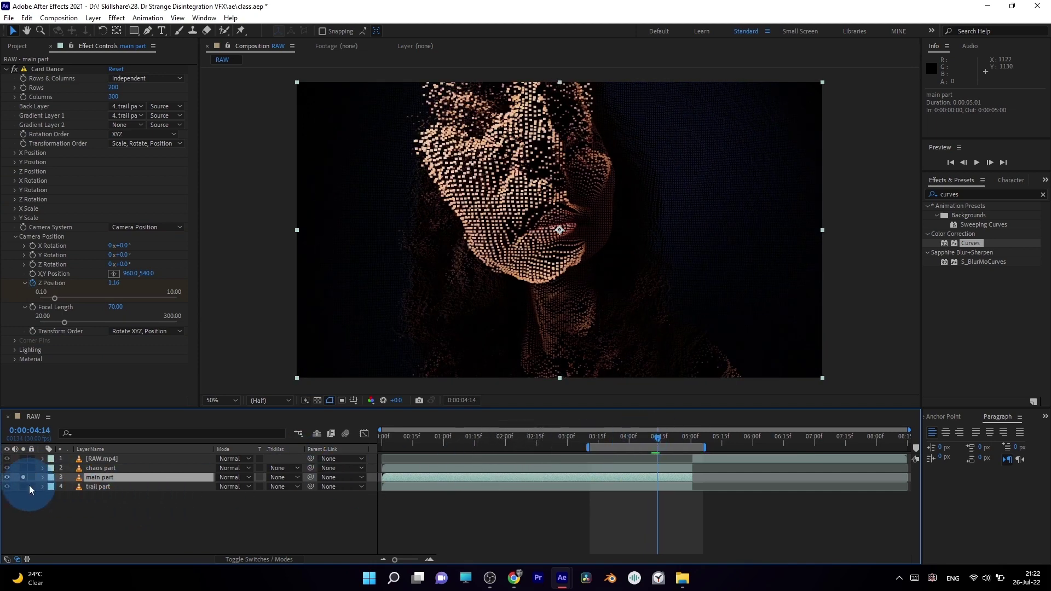
{"action": "type", "text": "-90"}
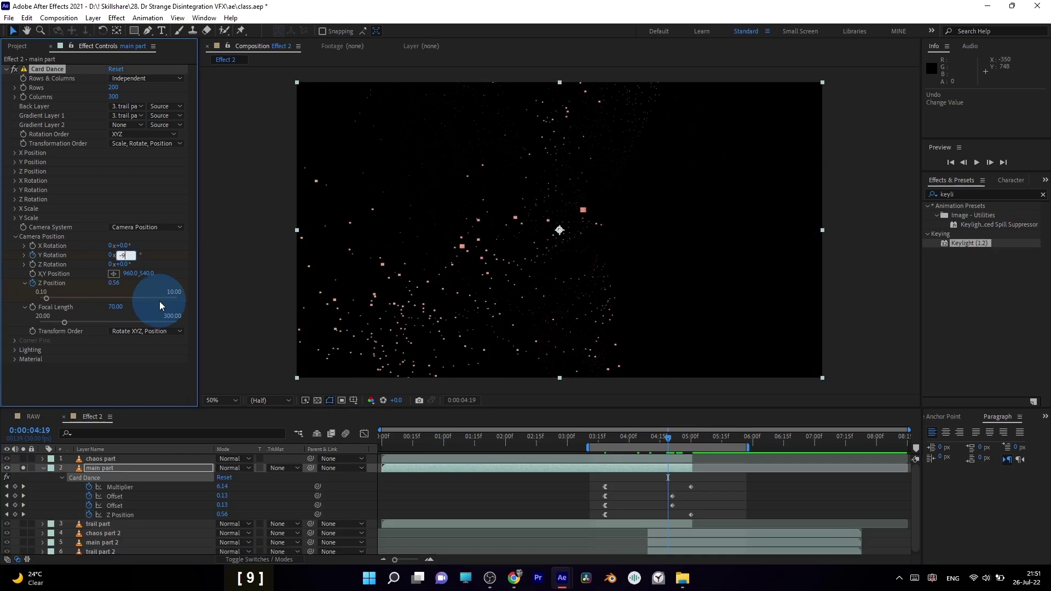
{"action": "key", "text": "Return"}
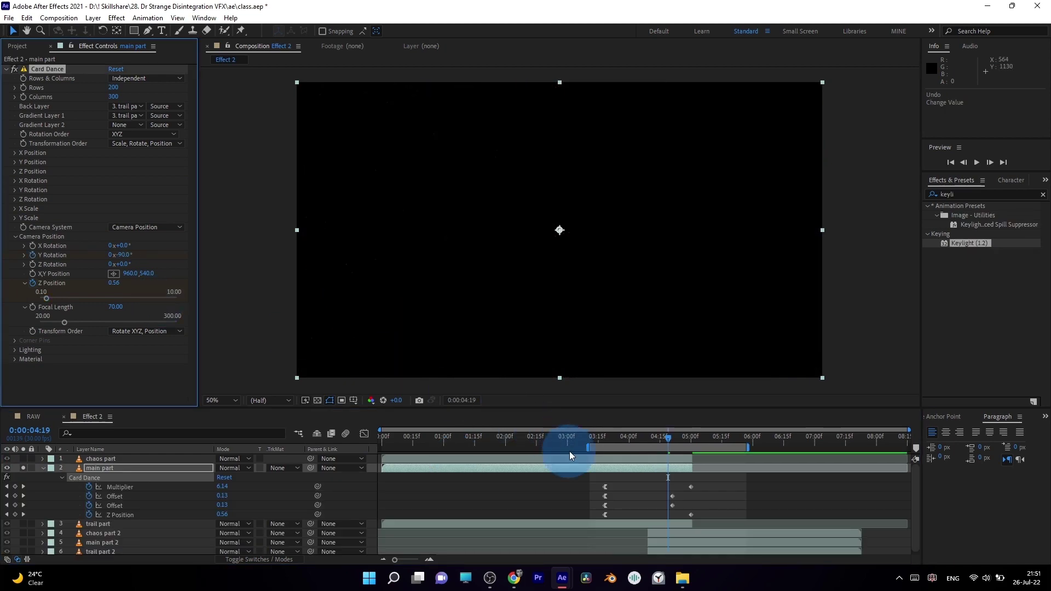
{"action": "left_click", "coordinate": [602, 439]}
{"action": "left_click_drag", "start_coordinate": [602, 438], "coordinate": [640, 465]}
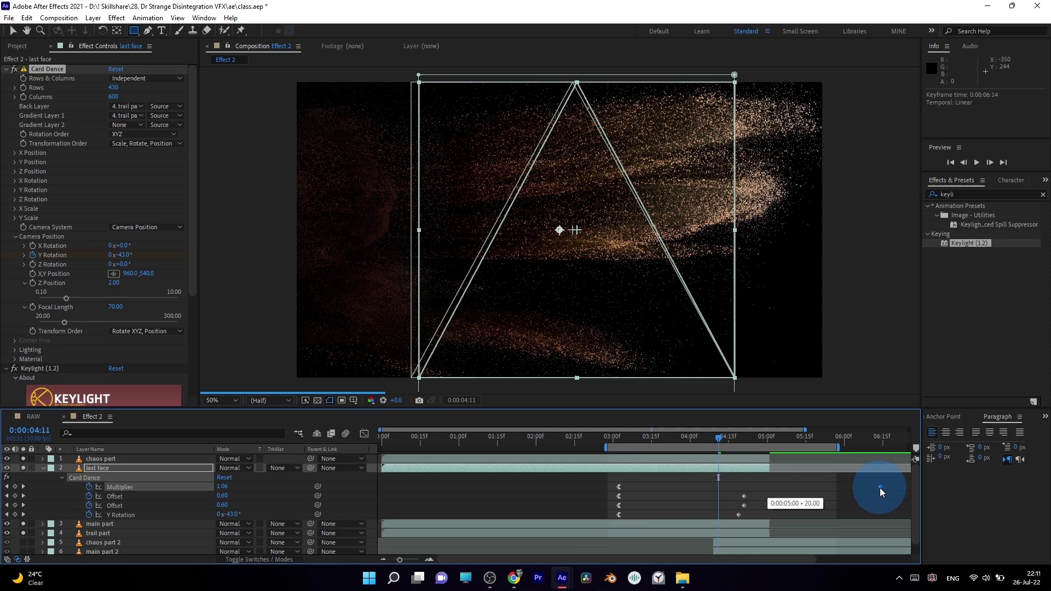
Step: Move the last face Multiplier keyframe earlier and preview the disintegration around 3:26
{"action": "left_click_drag", "start_coordinate": [901, 488], "coordinate": [880, 488]}
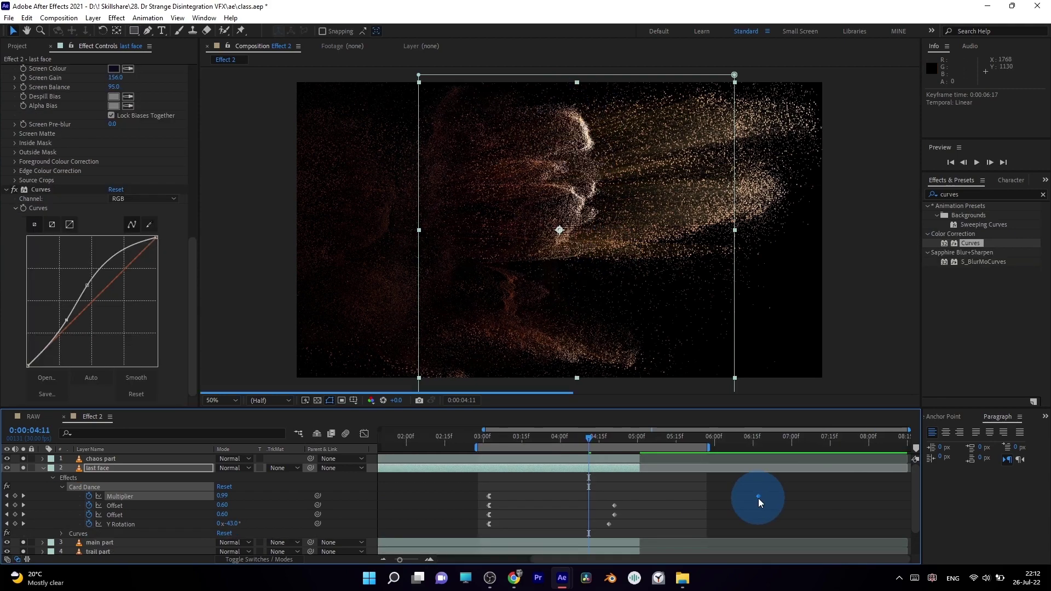
{"action": "left_click", "coordinate": [758, 498]}
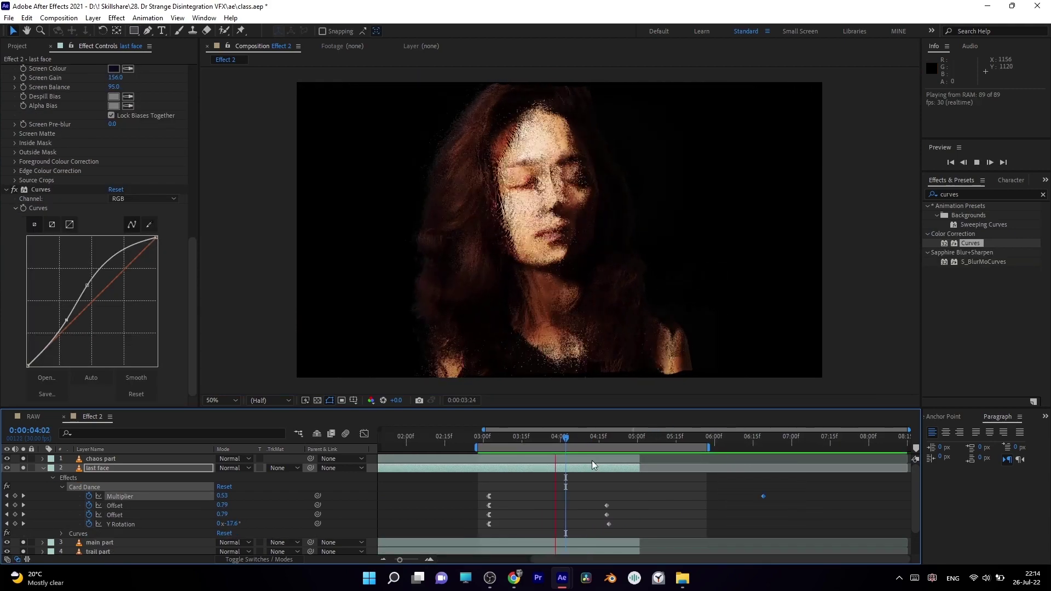
{"action": "left_click", "coordinate": [600, 461]}
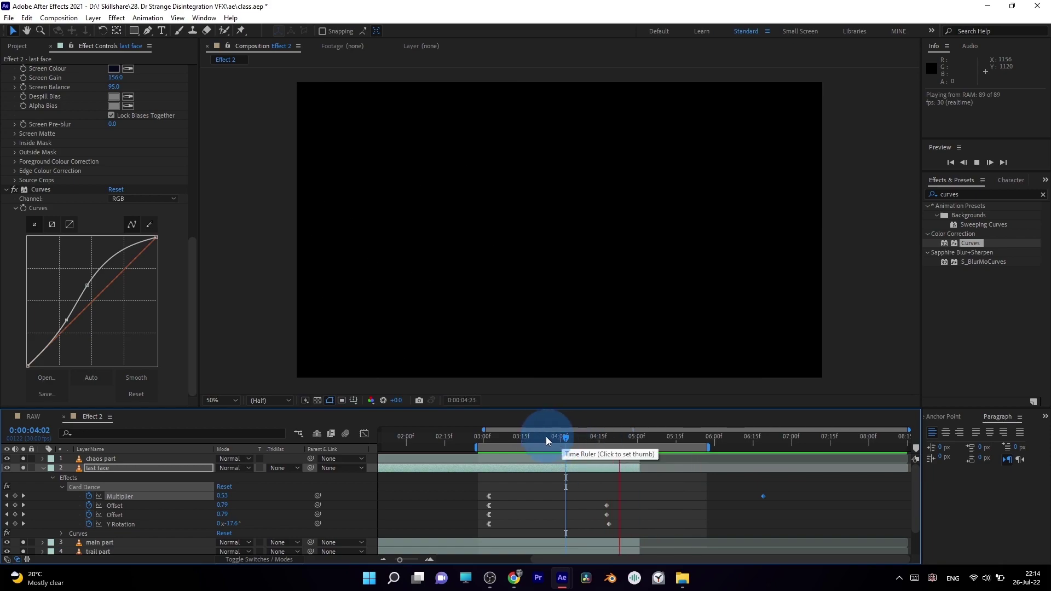
{"action": "left_click_drag", "start_coordinate": [546, 436], "coordinate": [584, 453]}
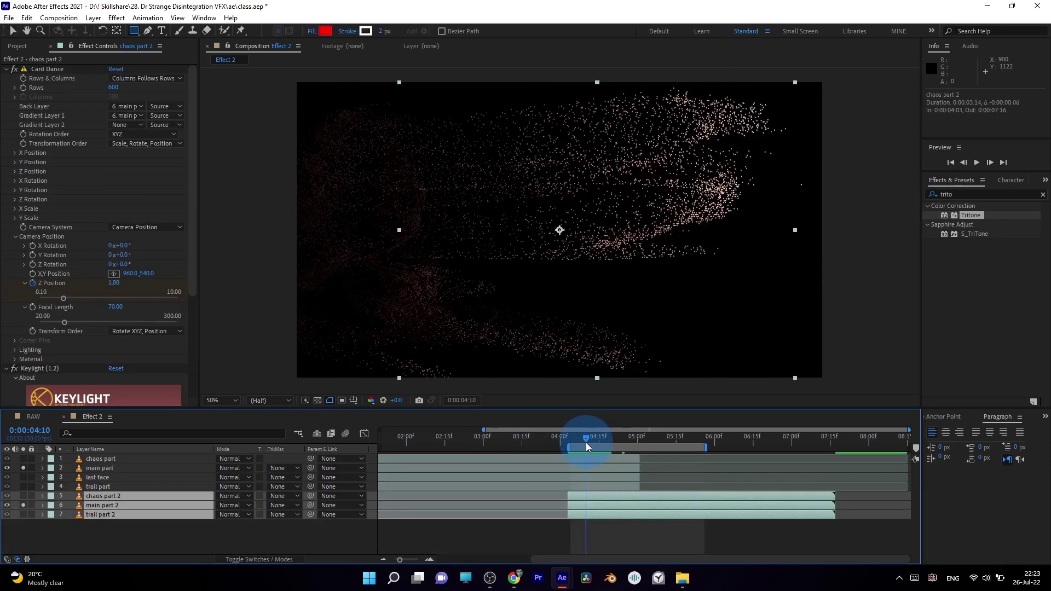
{"action": "left_click_drag", "start_coordinate": [585, 442], "coordinate": [613, 445]}
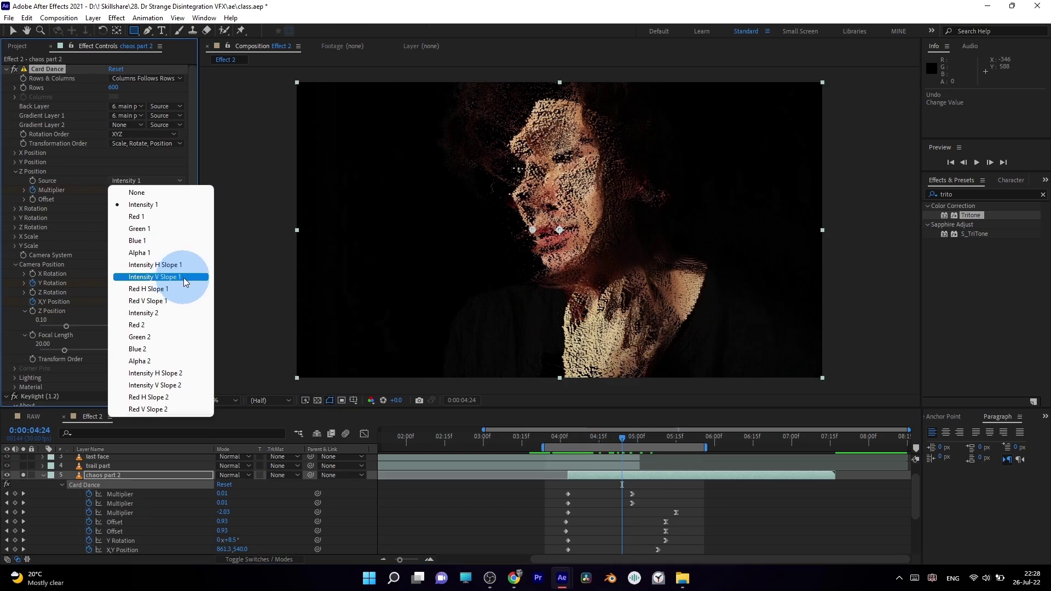
Step: Set chaos part 2's Z Position Source to Intensity V Slope 1 and main part's cards to 25 rows, 100 columns
{"action": "left_click", "coordinate": [184, 277]}
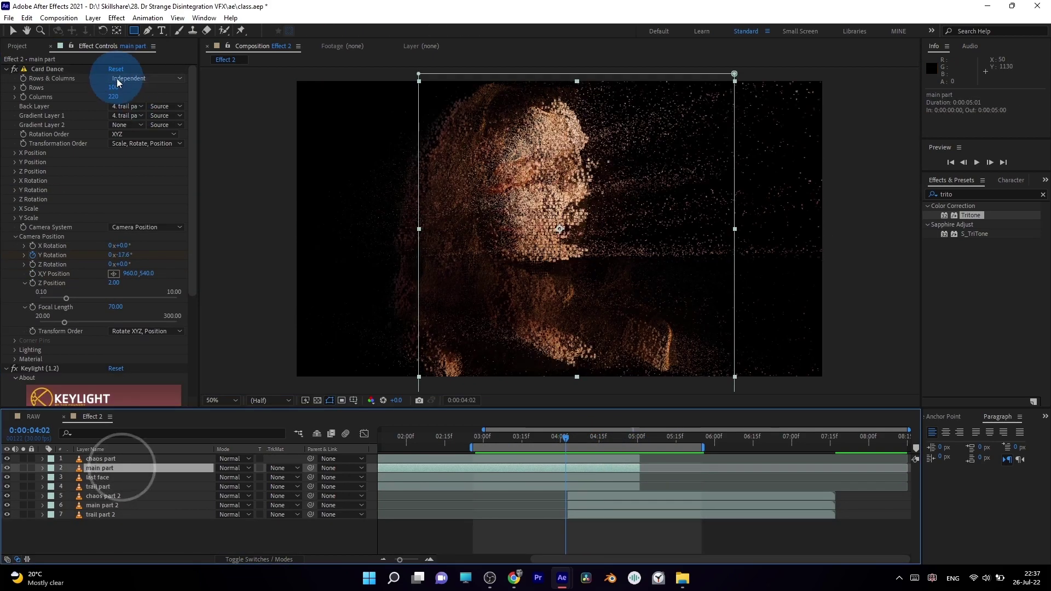
{"action": "left_click", "coordinate": [116, 88]}
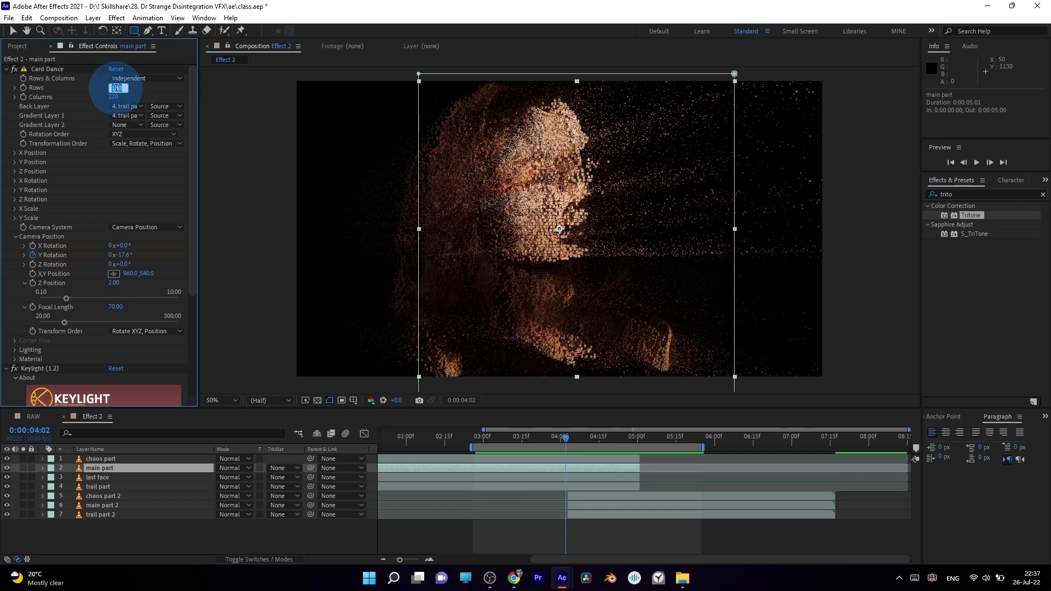
{"action": "type", "text": "25"}
{"action": "key", "text": "Return"}
{"action": "left_click", "coordinate": [114, 98]}
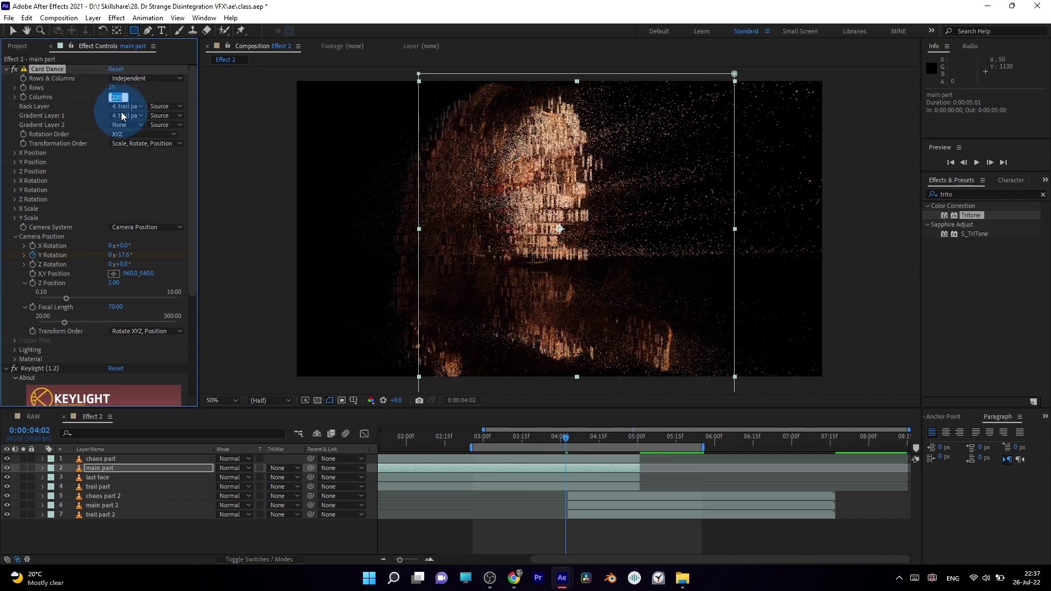
{"action": "type", "text": "100"}
{"action": "key", "text": "Return"}
{"action": "left_click_drag", "start_coordinate": [566, 486], "coordinate": [600, 473]}
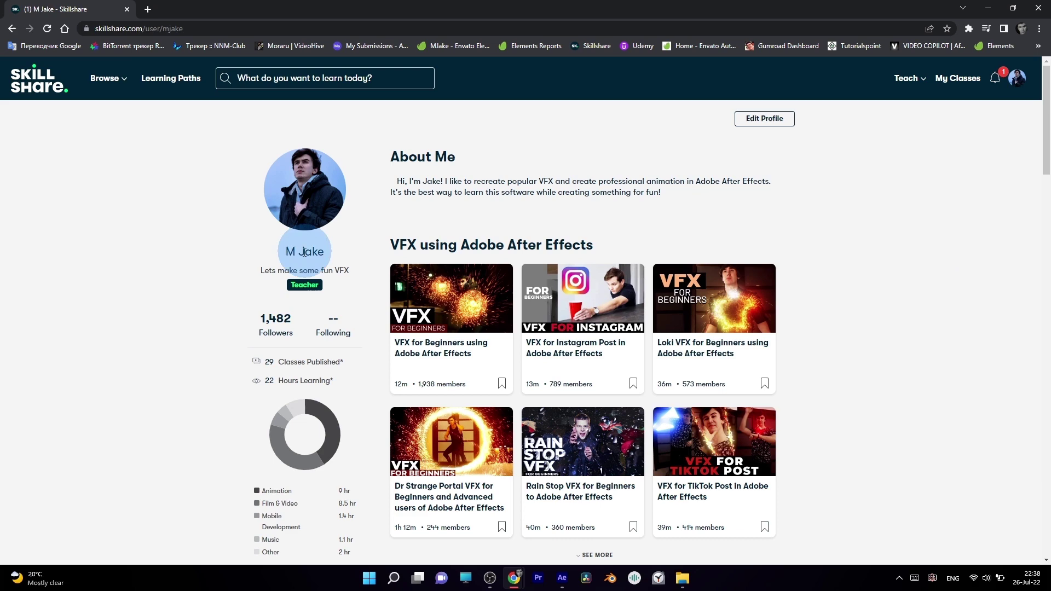
Step: Scroll the instructor's profile classes and play the VFX for Beginners introduction video
{"action": "scroll", "coordinate": [330, 251], "scroll_direction": "down", "scroll_amount": 2}
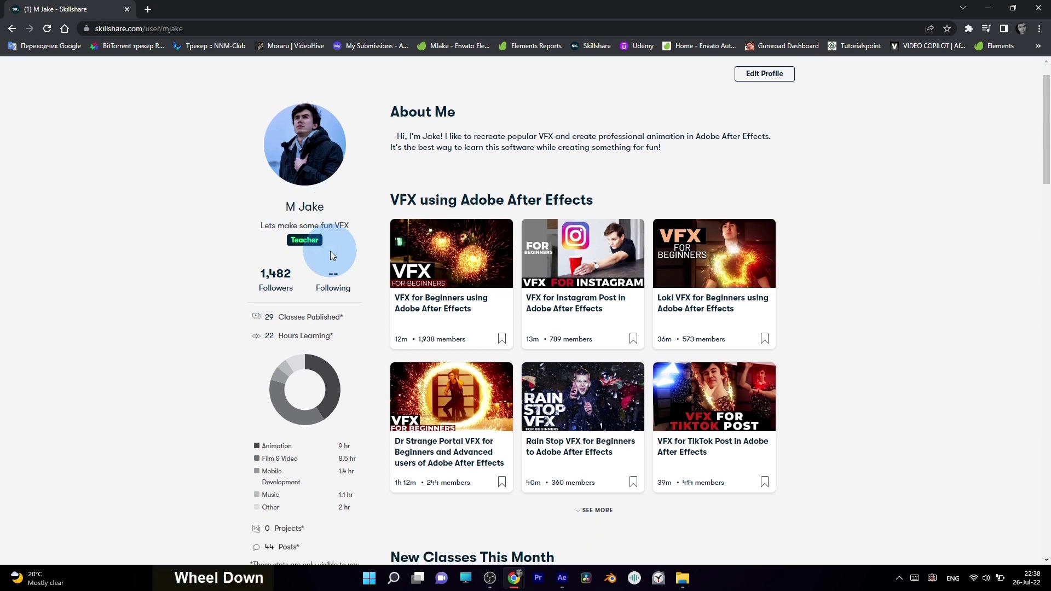
{"action": "scroll", "coordinate": [367, 378], "scroll_direction": "up", "scroll_amount": 2}
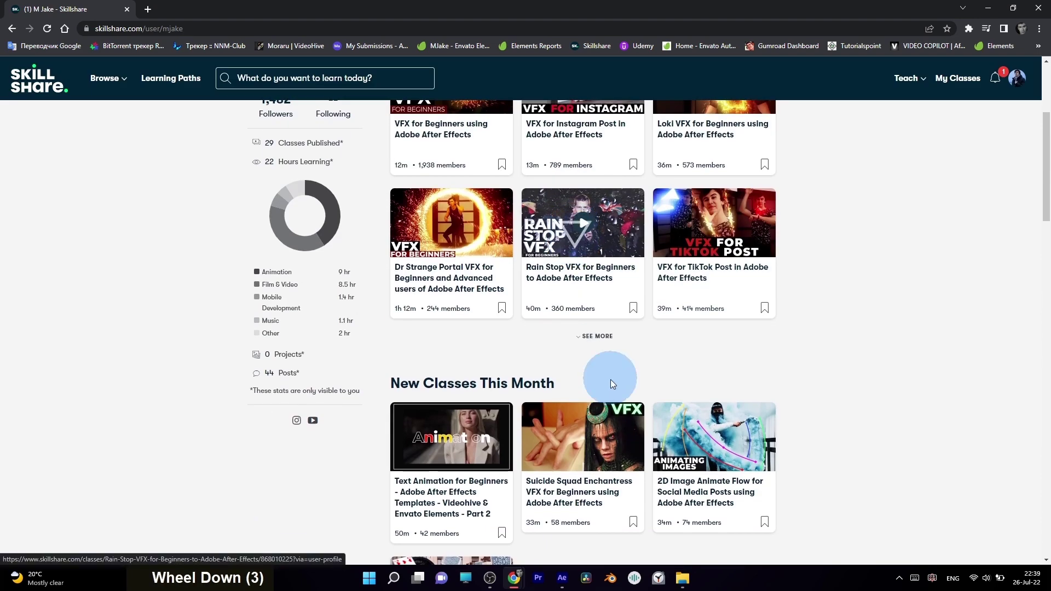
{"action": "scroll", "coordinate": [580, 263], "scroll_direction": "up", "scroll_amount": 5}
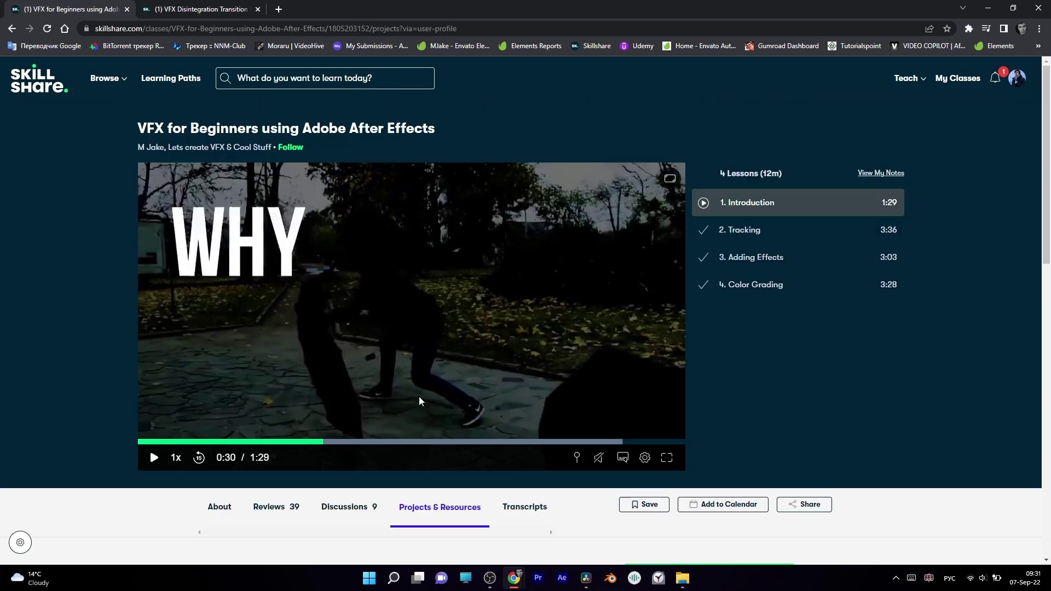
{"action": "left_click", "coordinate": [420, 401]}
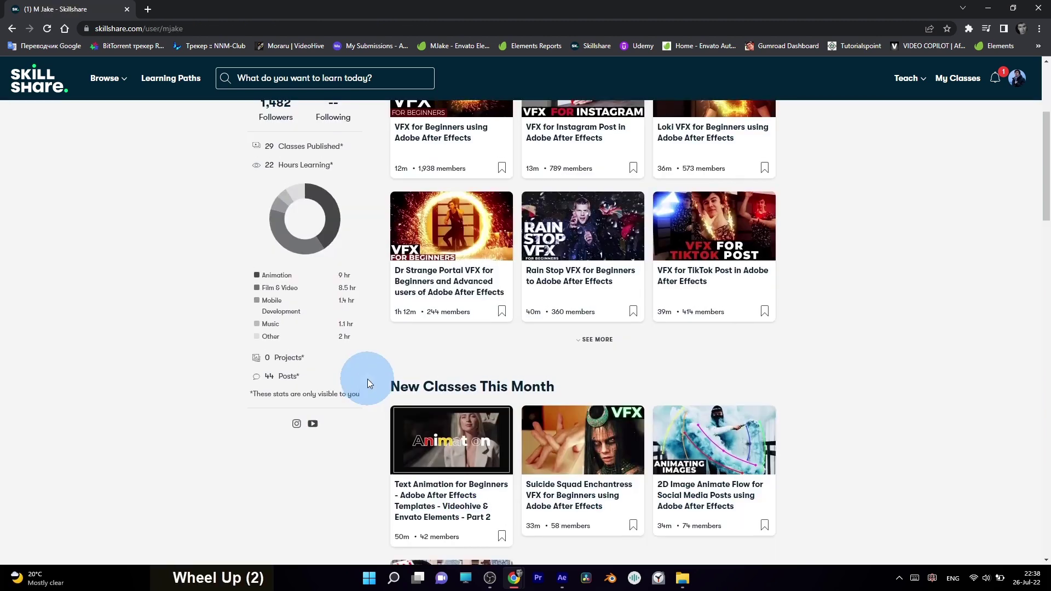
Step: Seek the class introduction video back to 0:52
{"action": "scroll", "coordinate": [367, 378], "scroll_direction": "up", "scroll_amount": 3}
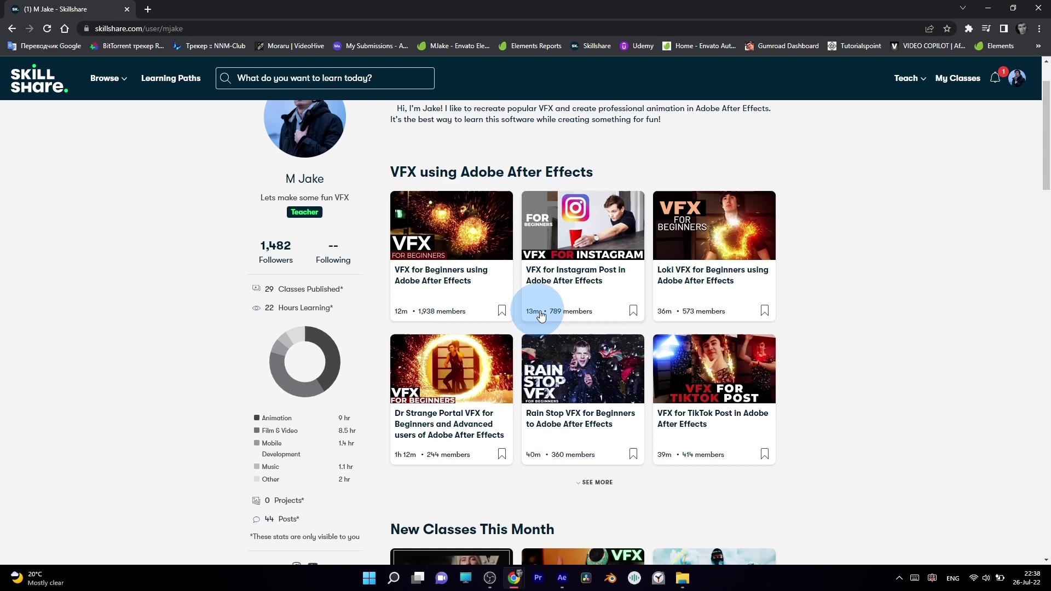
{"action": "scroll", "coordinate": [519, 318], "scroll_direction": "down", "scroll_amount": 4}
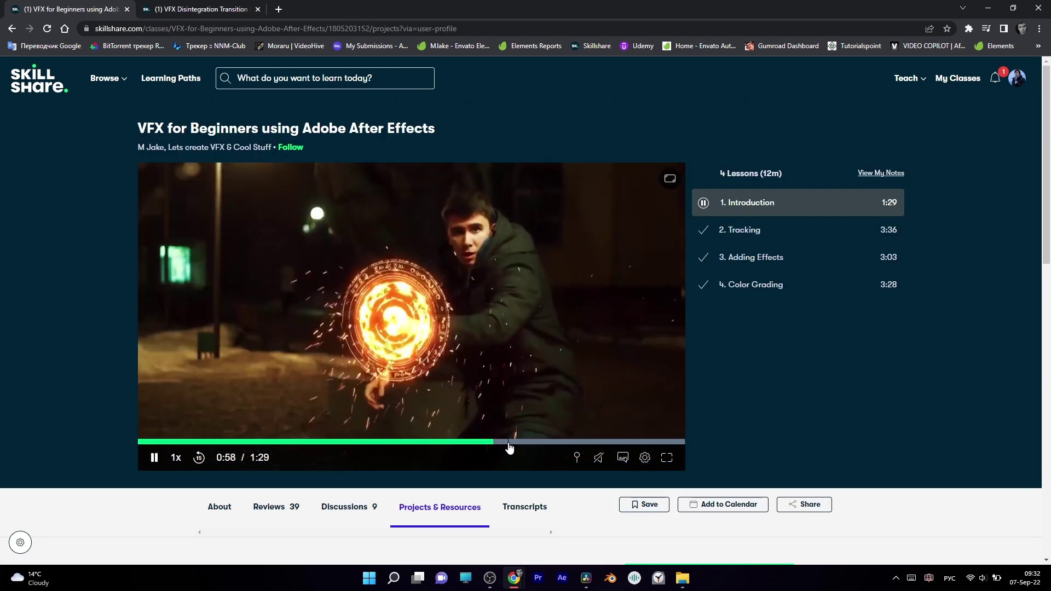
{"action": "left_click_drag", "start_coordinate": [497, 447], "coordinate": [460, 448]}
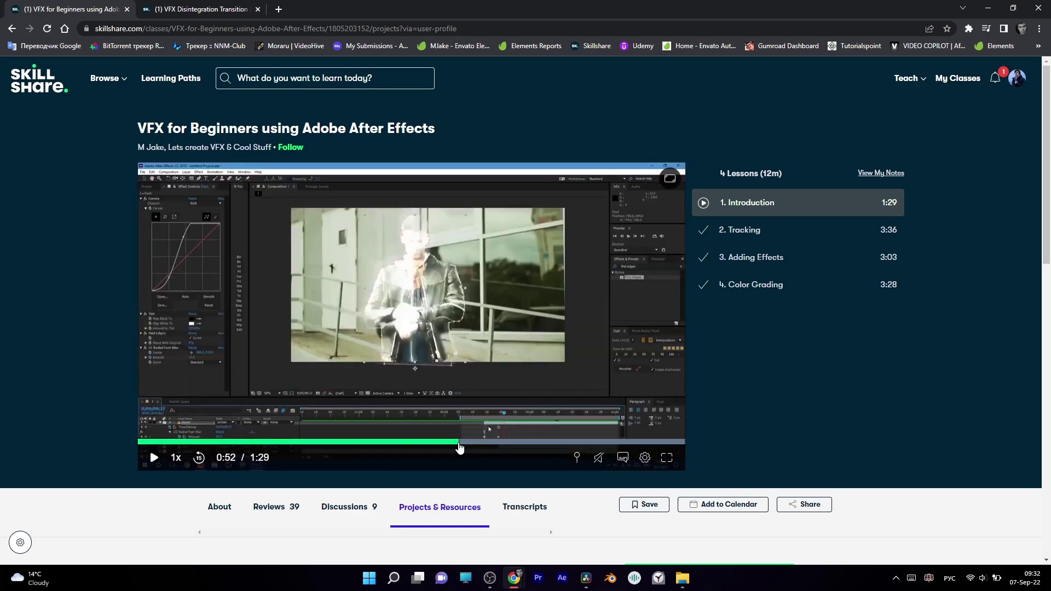